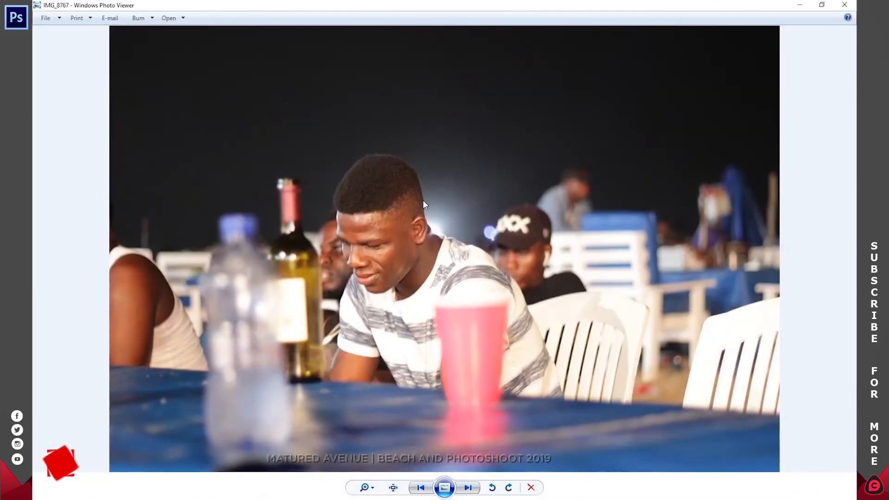
Open the photo IMG_8767 in Photoshop and collapse the Venus panel.
{"action": "right_click", "coordinate": [475, 198]}
{"action": "mouse_move", "coordinate": [500, 203]}
{"action": "left_click", "coordinate": [570, 247]}
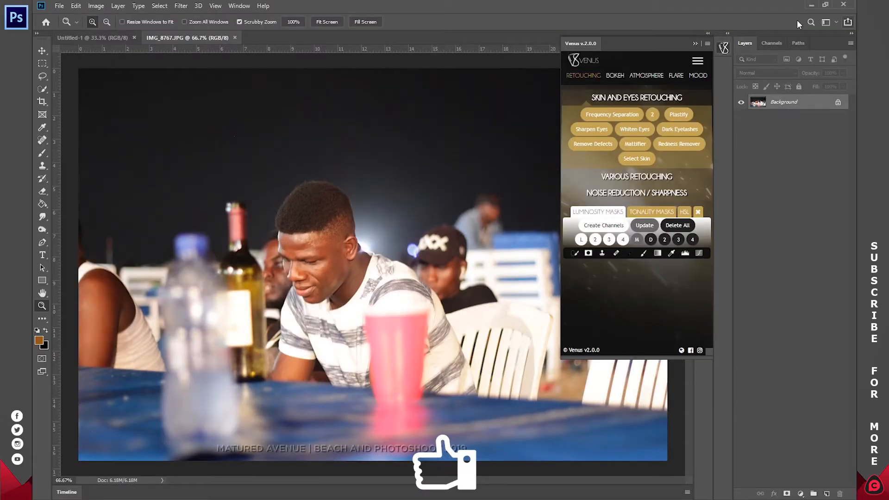
{"action": "left_click", "coordinate": [722, 49]}
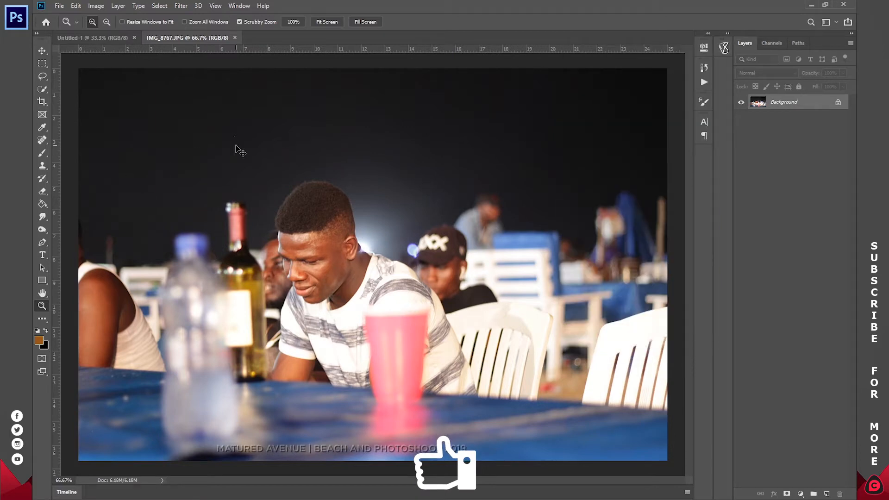
Transfer the entire photo from IMG_8767 into the Untitled-1 document, closing the source file without saving.
{"action": "key", "text": "ctrl+a"}
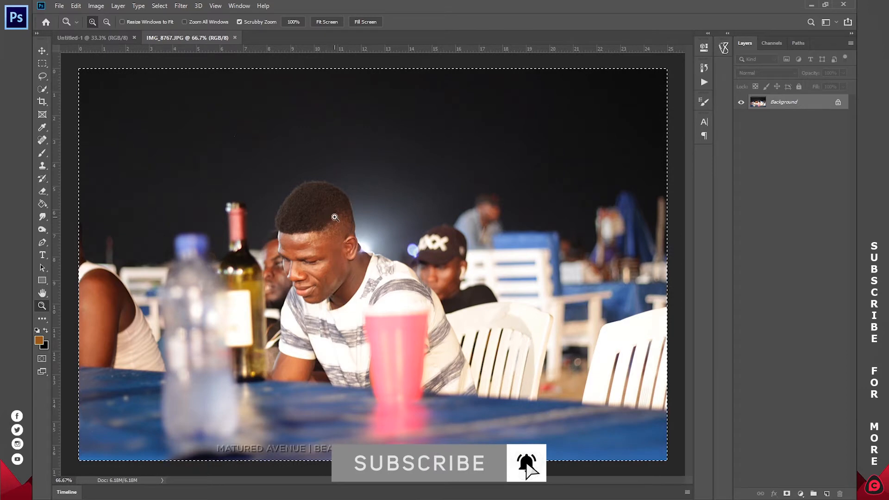
{"action": "key", "text": "ctrl+BackSpace"}
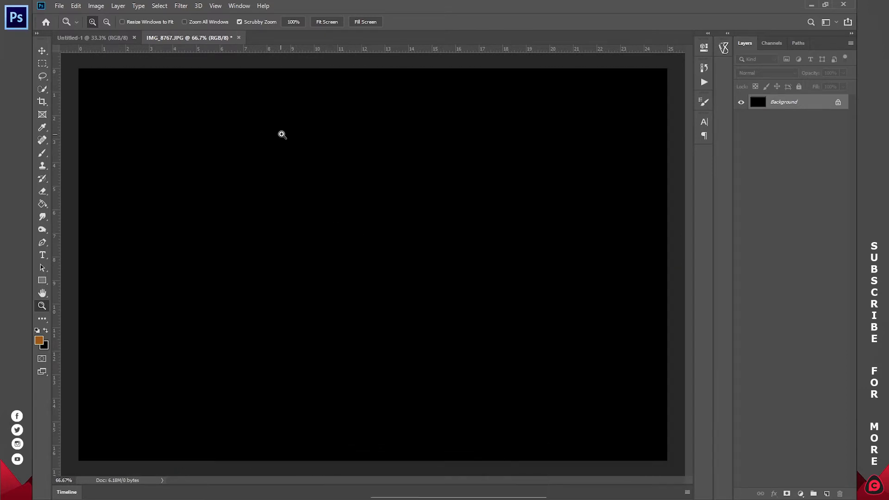
{"action": "key", "text": "ctrl+w"}
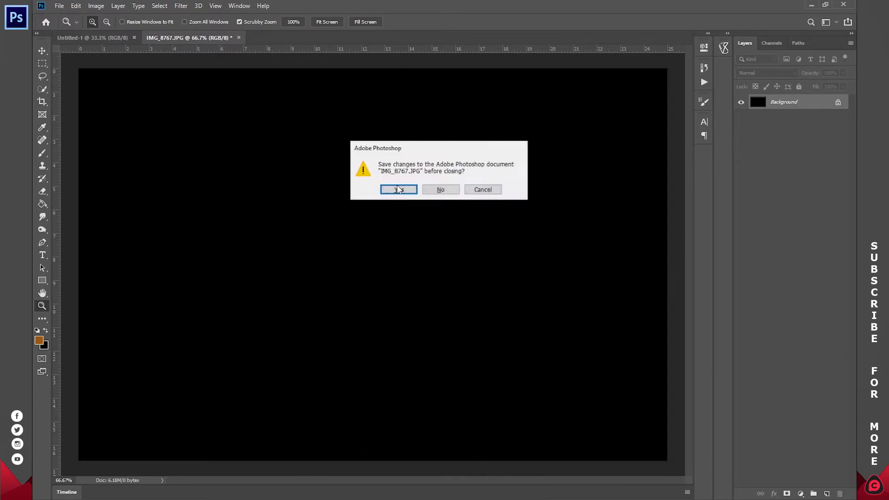
{"action": "left_click", "coordinate": [440, 189]}
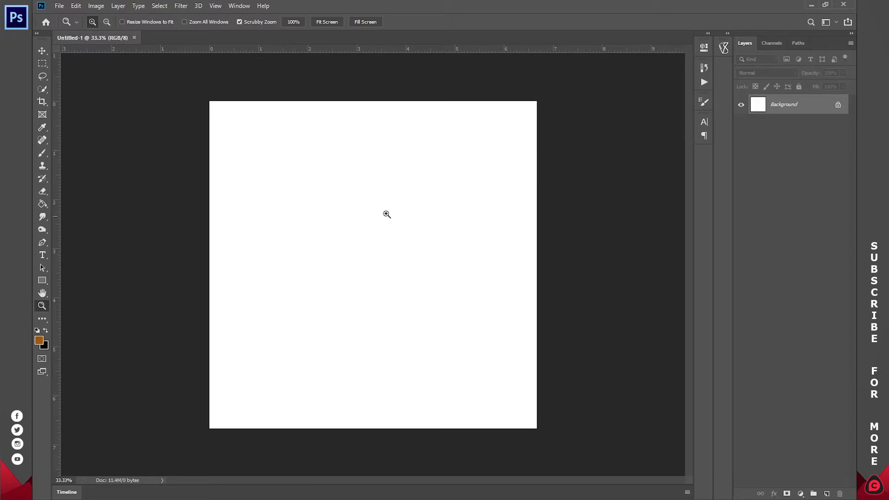
{"action": "key", "text": "ctrl+v"}
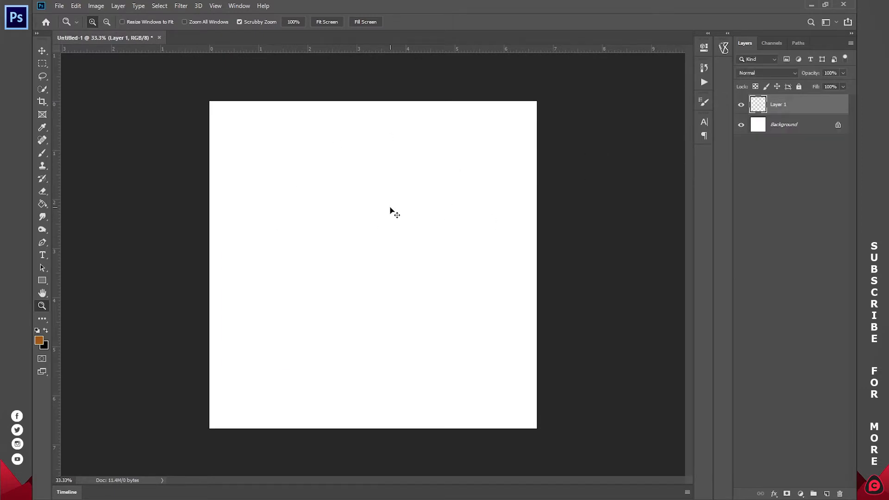
Scale the pasted photo to about 221.69% so it fills the square canvas, and convert its layer to a smart object.
{"action": "key", "text": "v"}
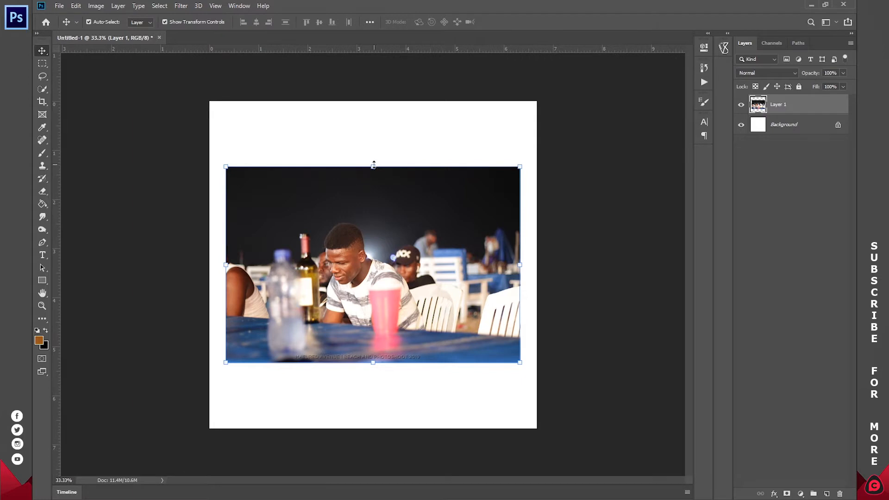
{"action": "left_click_drag", "start_coordinate": [374, 165], "coordinate": [373, 65]}
{"action": "left_click_drag", "start_coordinate": [374, 363], "coordinate": [384, 456]}
{"action": "left_click_drag", "start_coordinate": [374, 70], "coordinate": [383, 18]}
{"action": "mouse_move", "coordinate": [404, 231]}
{"action": "left_mouse_down"}
{"action": "mouse_move", "coordinate": [405, 219]}
{"action": "mouse_move", "coordinate": [398, 232]}
{"action": "left_mouse_up"}
{"action": "left_click", "coordinate": [505, 23]}
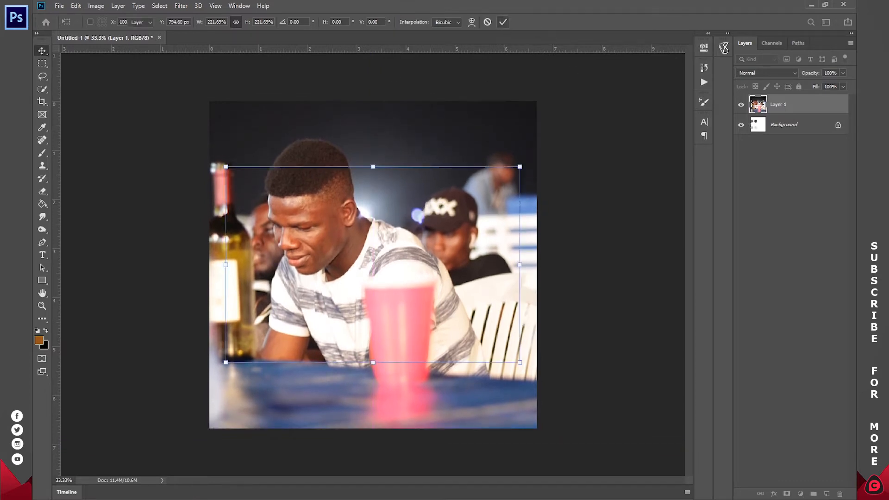
{"action": "right_click", "coordinate": [782, 106]}
{"action": "left_click", "coordinate": [678, 220]}
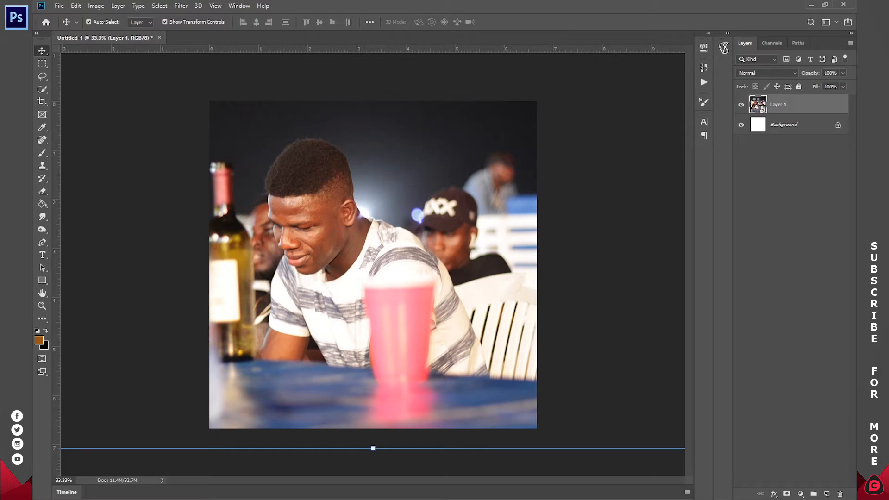
Place the portrait of the woman in the green striped top from the Export folder into Layer 1's smart object contents and save them.
{"action": "double_click", "coordinate": [759, 104]}
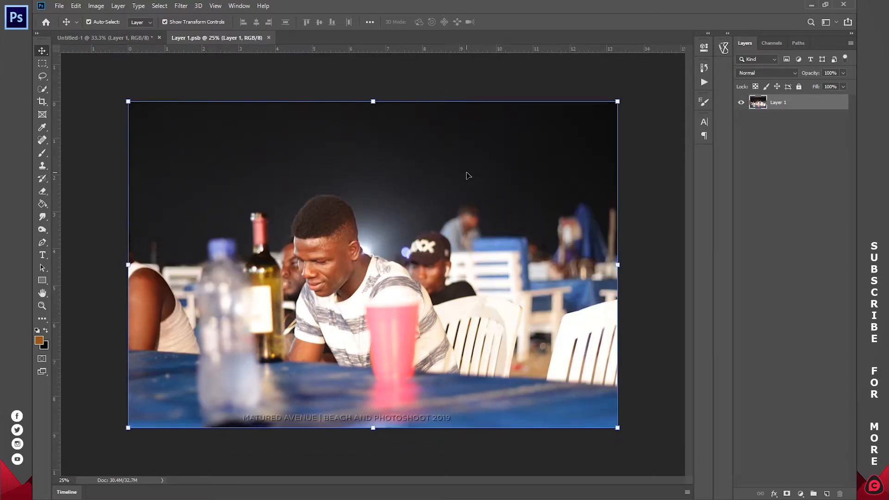
{"action": "key", "text": "ctrl+w"}
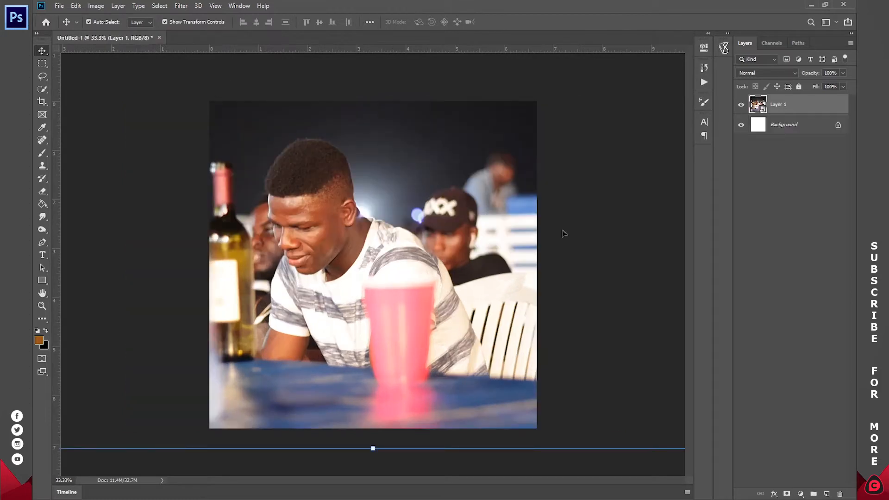
{"action": "double_click", "coordinate": [756, 105]}
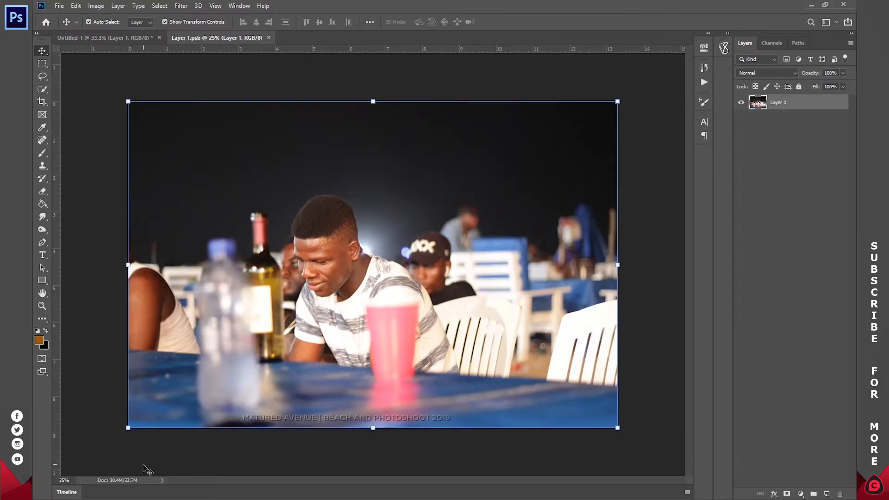
{"action": "left_click", "coordinate": [141, 473]}
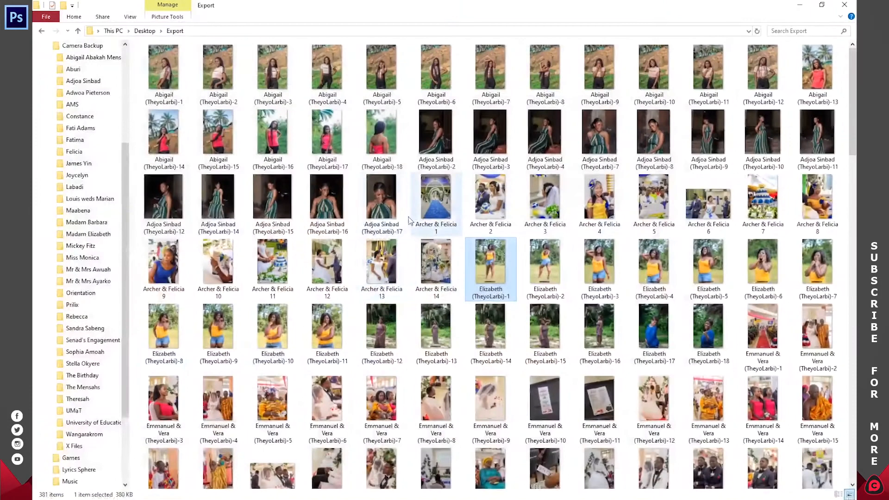
{"action": "left_click_drag", "start_coordinate": [387, 200], "coordinate": [457, 265]}
{"action": "key", "text": "alt+Tab"}
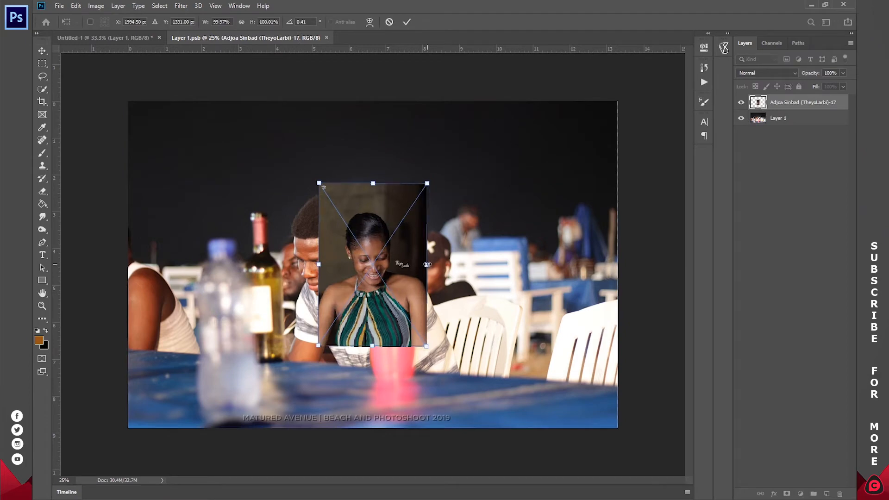
{"action": "left_click", "coordinate": [407, 21]}
{"action": "left_click", "coordinate": [332, 38]}
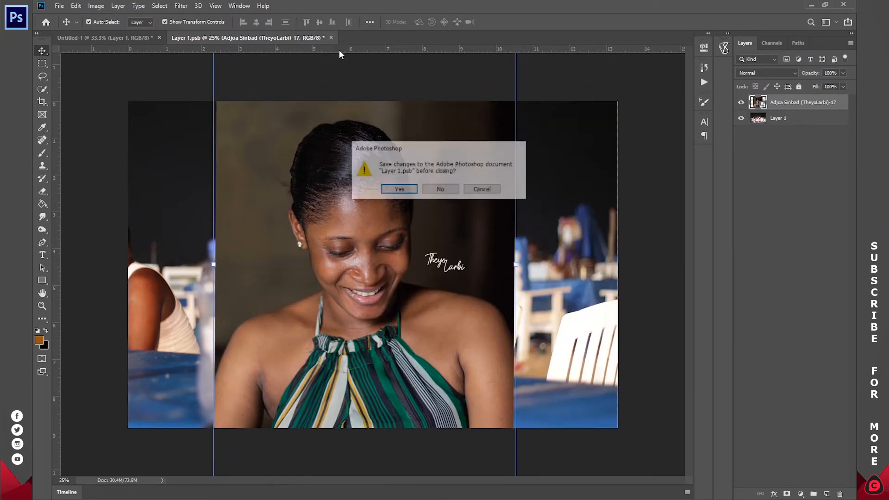
{"action": "left_click", "coordinate": [398, 190]}
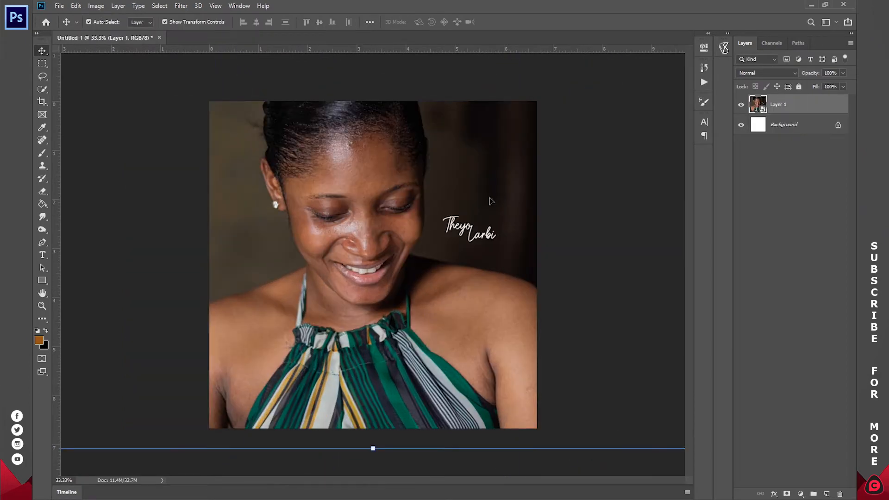
Undo the portrait replacement in Layer 1 and deselect the layer.
{"action": "left_click", "coordinate": [741, 105]}
{"action": "left_click", "coordinate": [741, 105]}
{"action": "left_click", "coordinate": [742, 105]}
{"action": "left_click", "coordinate": [742, 105]}
{"action": "left_click", "coordinate": [810, 417]}
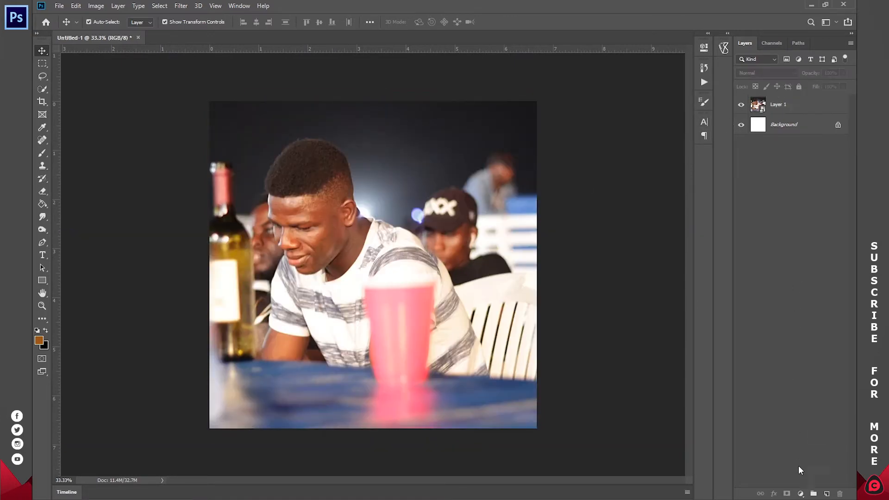
Add a dark red (#7e0a0a) Solid Color fill layer above the photo and set its blend mode to Multiply.
{"action": "left_click", "coordinate": [800, 494]}
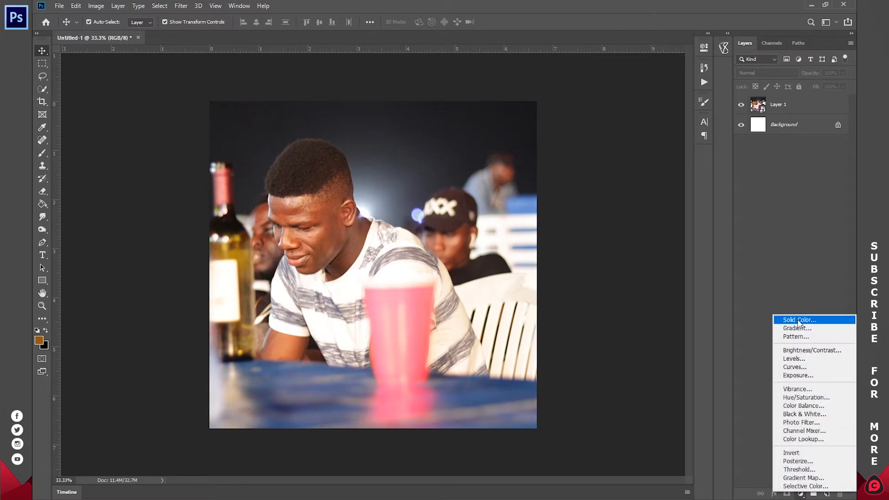
{"action": "left_click", "coordinate": [799, 320]}
{"action": "left_click", "coordinate": [732, 29]}
{"action": "left_click_drag", "start_coordinate": [718, 43], "coordinate": [711, 95]}
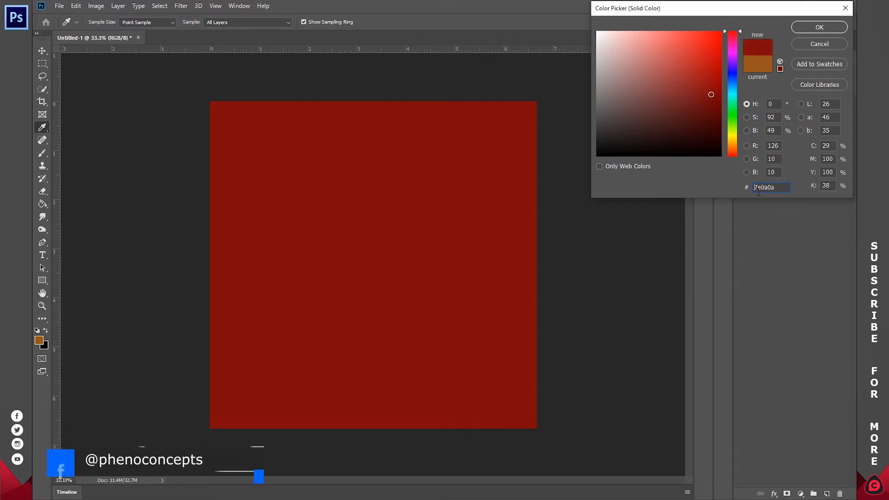
{"action": "left_click", "coordinate": [819, 27]}
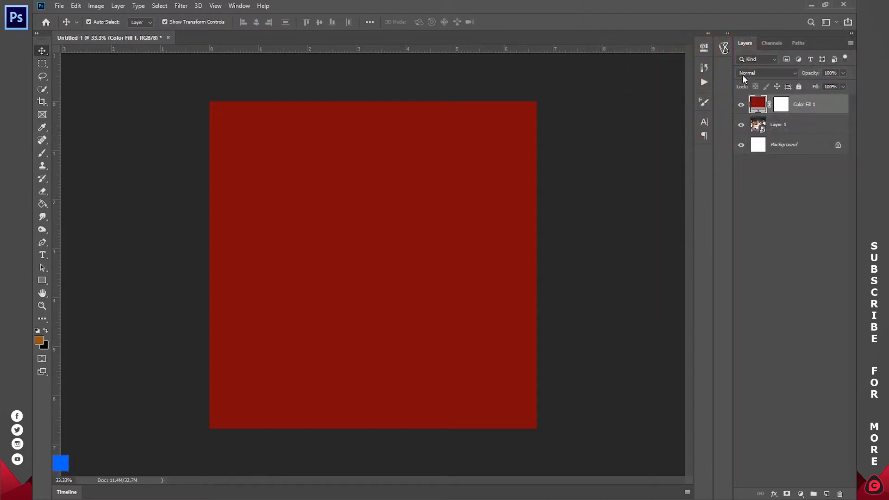
{"action": "left_click", "coordinate": [760, 71]}
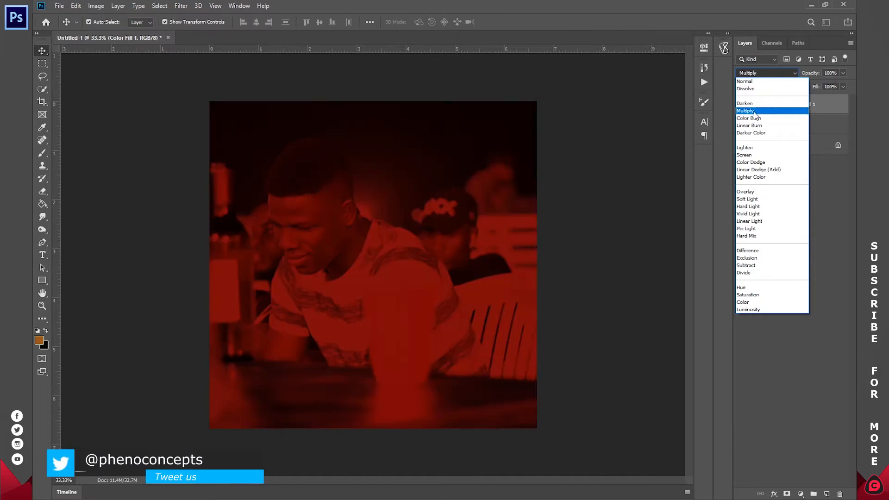
{"action": "left_click", "coordinate": [753, 112]}
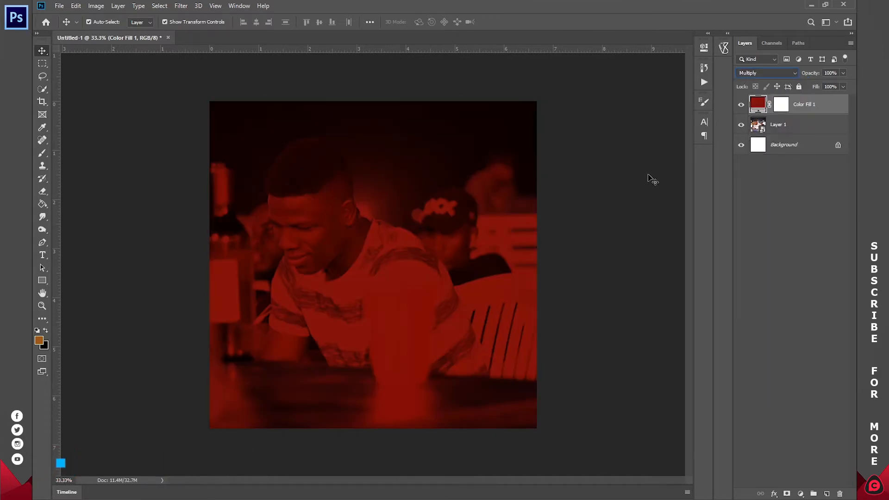
Change the color fill layer to a lighter, less saturated red and deselect the layer.
{"action": "double_click", "coordinate": [758, 104]}
{"action": "mouse_move", "coordinate": [707, 93]}
{"action": "left_mouse_down"}
{"action": "mouse_move", "coordinate": [705, 72]}
{"action": "mouse_move", "coordinate": [671, 77]}
{"action": "mouse_move", "coordinate": [686, 79]}
{"action": "left_mouse_up"}
{"action": "left_click", "coordinate": [836, 30]}
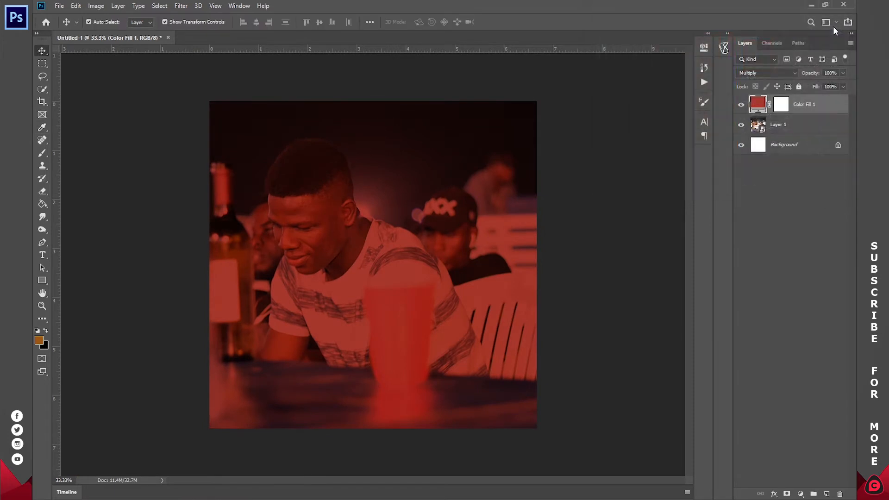
{"action": "left_click", "coordinate": [803, 222]}
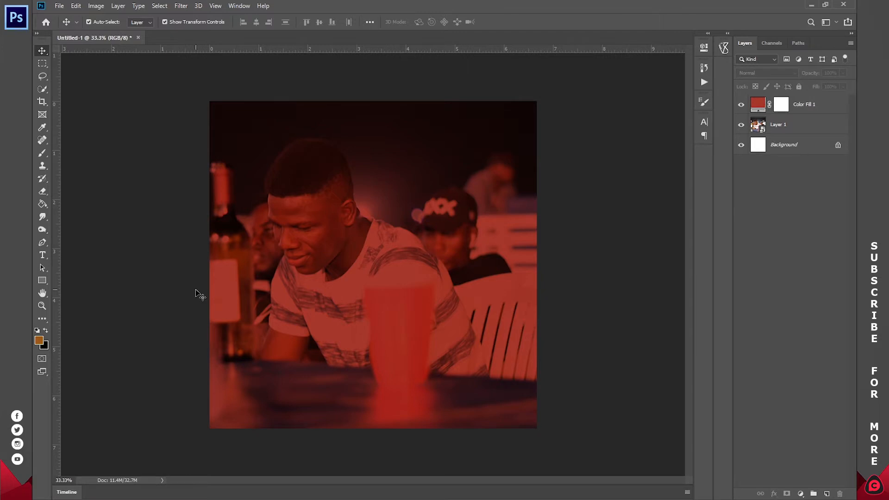
Set the foreground color to white for the Type tool and place a vertical guide at the canvas's horizontal center.
{"action": "left_click", "coordinate": [42, 256]}
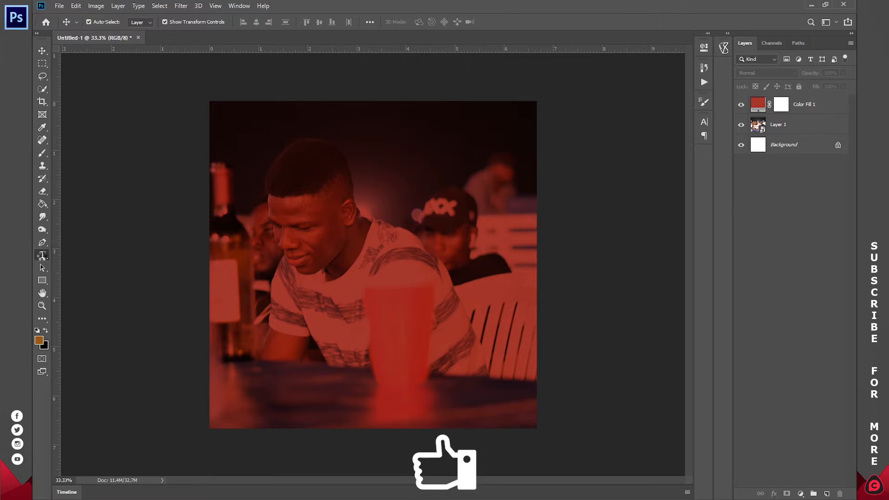
{"action": "left_click", "coordinate": [46, 330]}
{"action": "left_click", "coordinate": [37, 330]}
{"action": "left_click", "coordinate": [46, 330]}
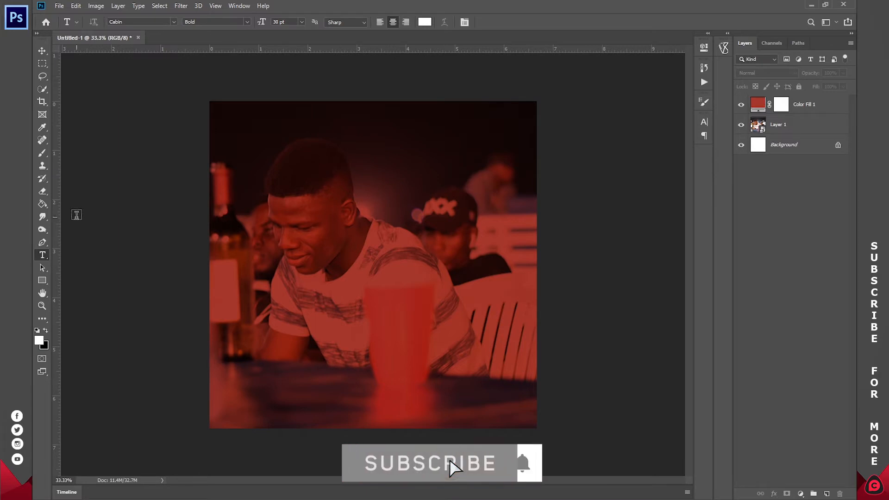
{"action": "left_click_drag", "start_coordinate": [60, 191], "coordinate": [373, 190]}
Add a center-aligned text line on the guide with the designer's full name, its first letter capitalized.
{"action": "left_click", "coordinate": [368, 190]}
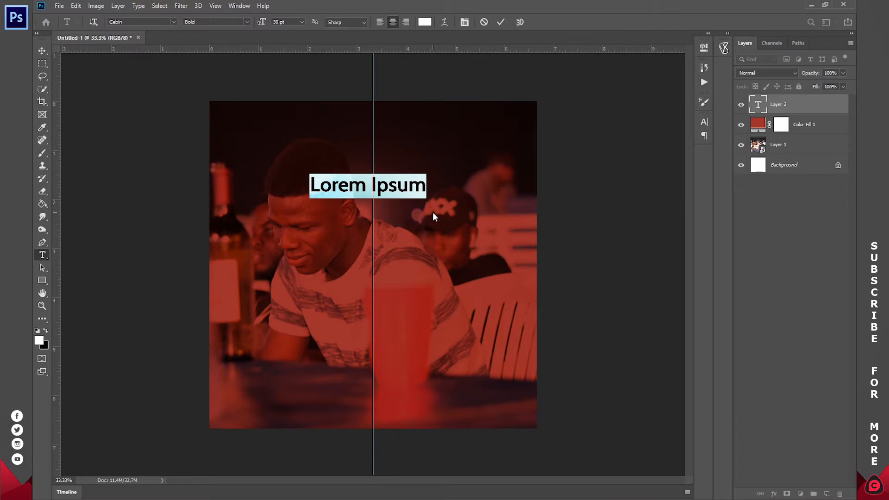
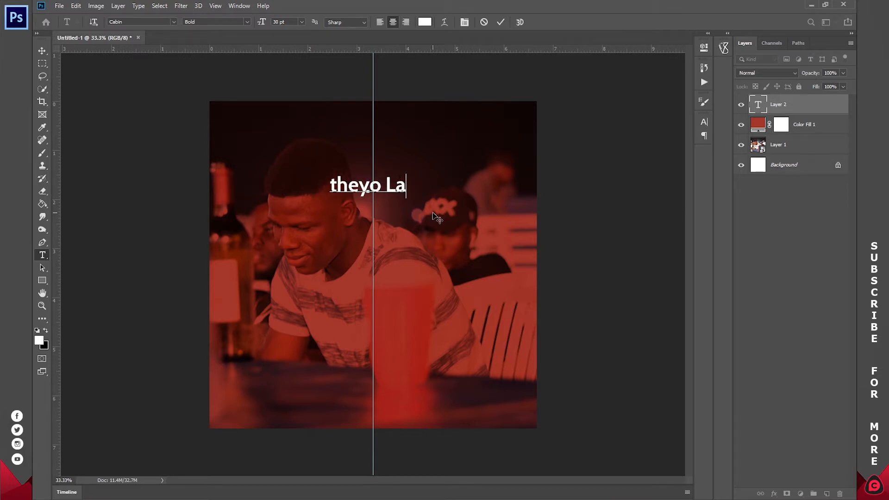
{"action": "left_click_drag", "start_coordinate": [325, 185], "coordinate": [289, 184]}
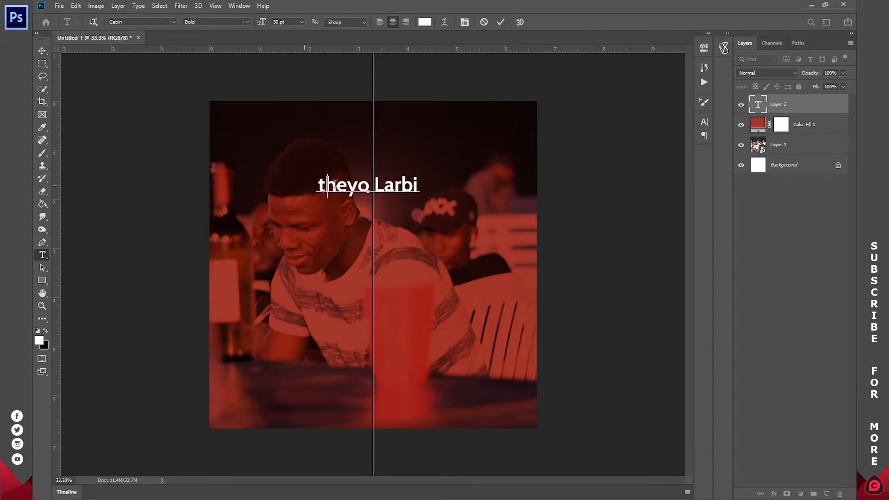
{"action": "type", "text": "T"}
Set the name text's size to 14 pt and move it up along the guide into the dark upper area of the photo.
{"action": "key", "text": "ctrl+a"}
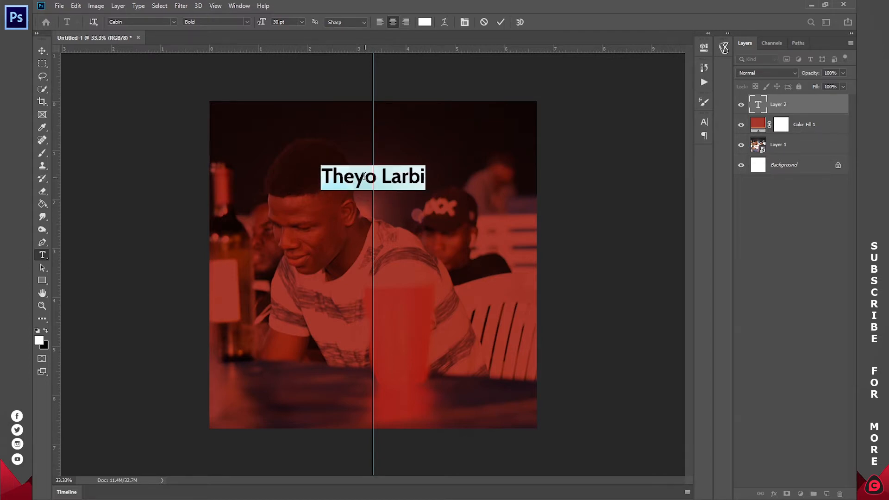
{"action": "left_click", "coordinate": [302, 22]}
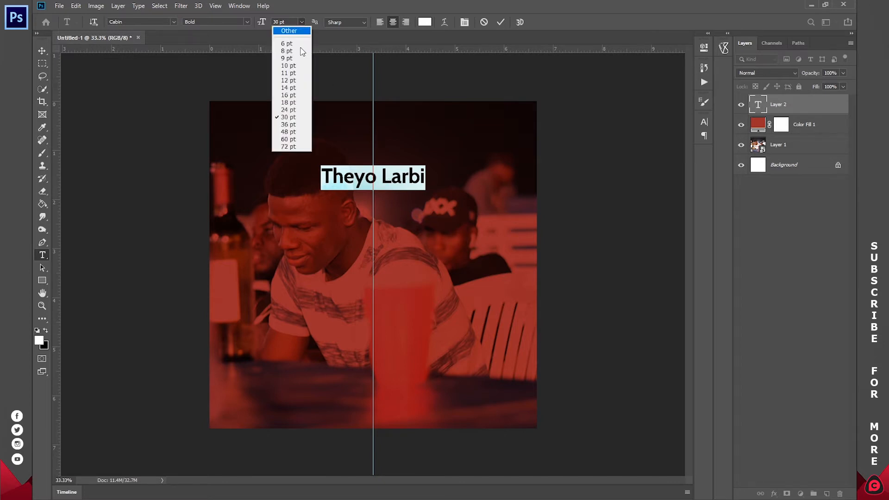
{"action": "left_click", "coordinate": [292, 87]}
{"action": "left_click", "coordinate": [373, 182]}
{"action": "left_click_drag", "start_coordinate": [379, 196], "coordinate": [378, 160]}
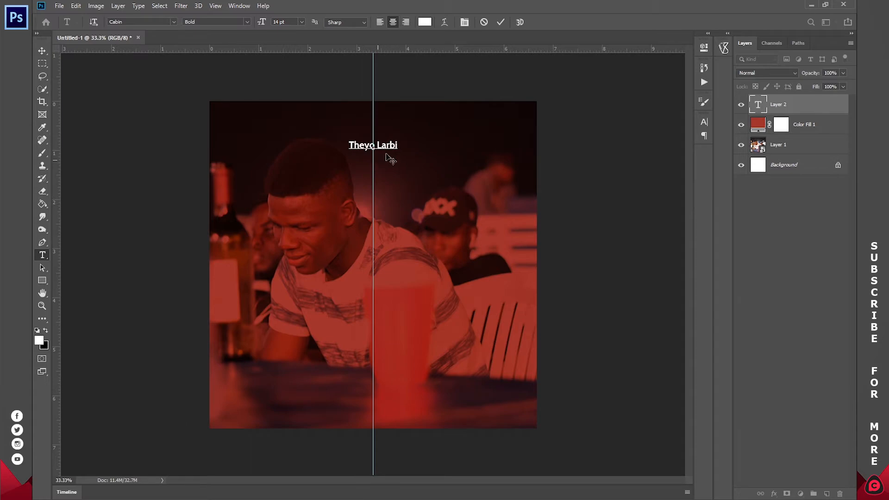
{"action": "left_click", "coordinate": [499, 22]}
Find and place the Logo White file on the canvas, scale it to about 12%, and center it above the name text.
{"action": "key", "text": "super"}
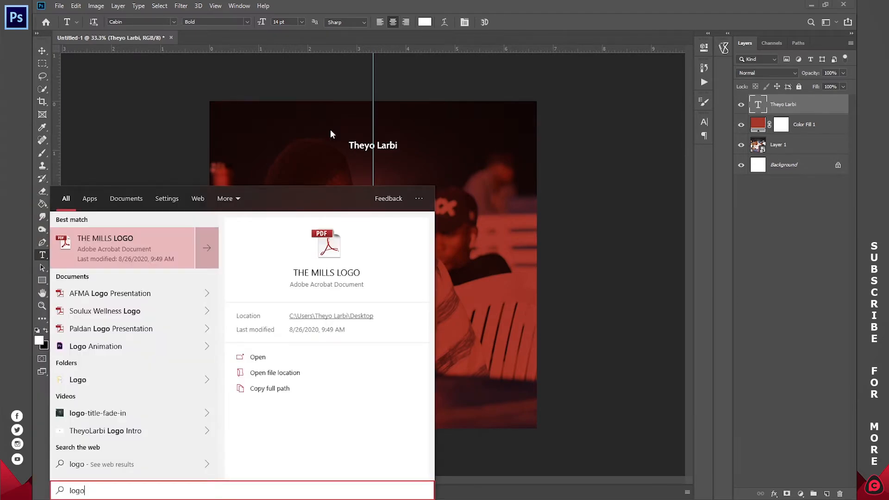
{"action": "left_click", "coordinate": [141, 377]}
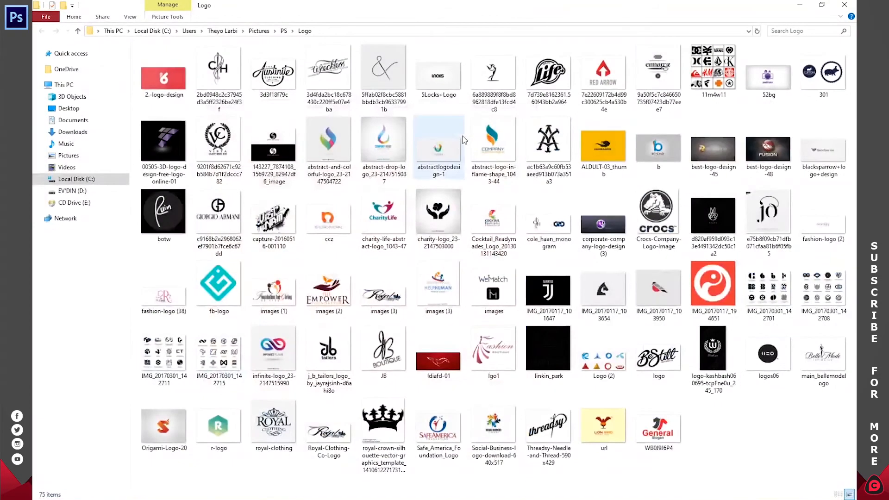
{"action": "left_click", "coordinate": [68, 155]}
{"action": "left_click_drag", "start_coordinate": [551, 139], "coordinate": [563, 285]}
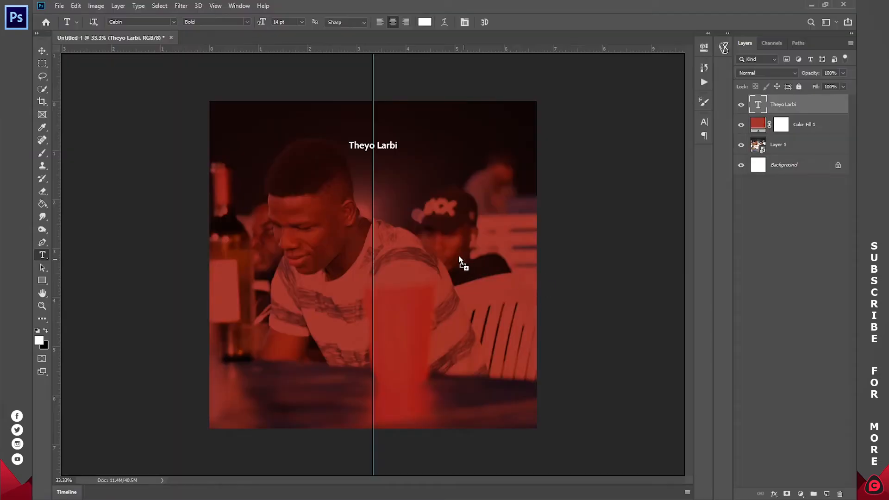
{"action": "left_click_drag", "start_coordinate": [373, 432], "coordinate": [377, 144]}
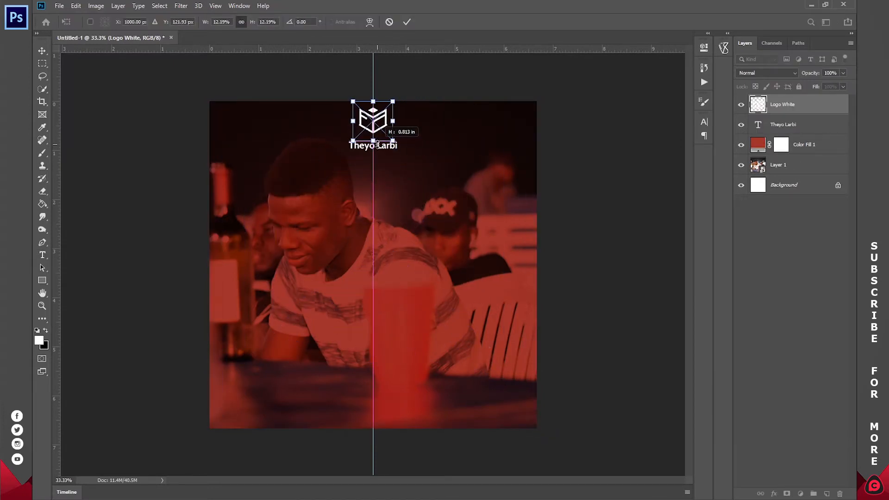
{"action": "left_click", "coordinate": [407, 22]}
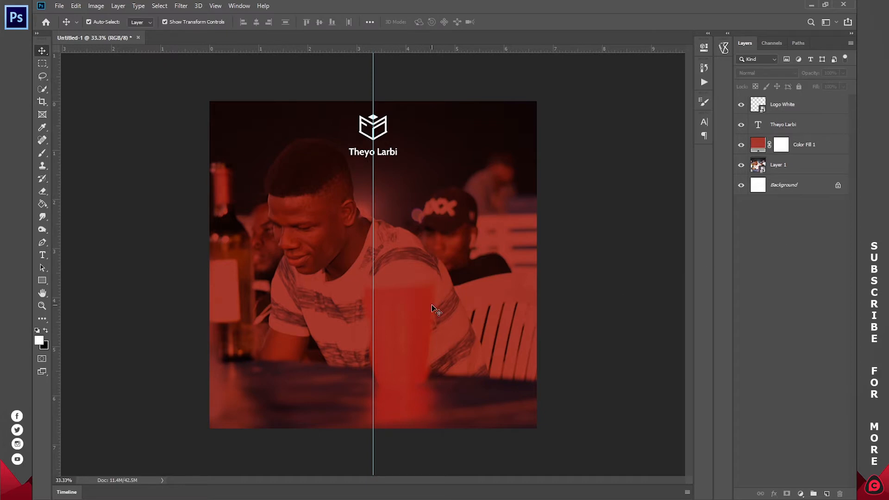
Add a center-aligned text line reading PRESENTS on the vertical guide below the name text.
{"action": "key", "text": "t"}
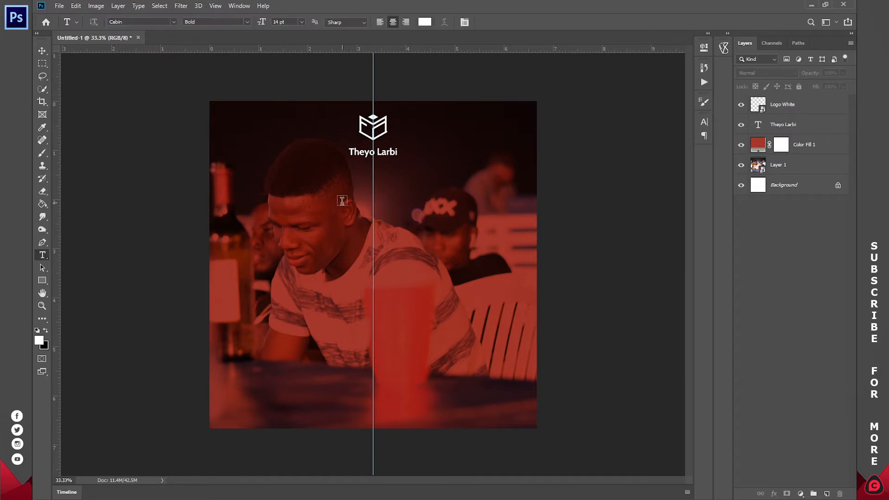
{"action": "left_click", "coordinate": [374, 194]}
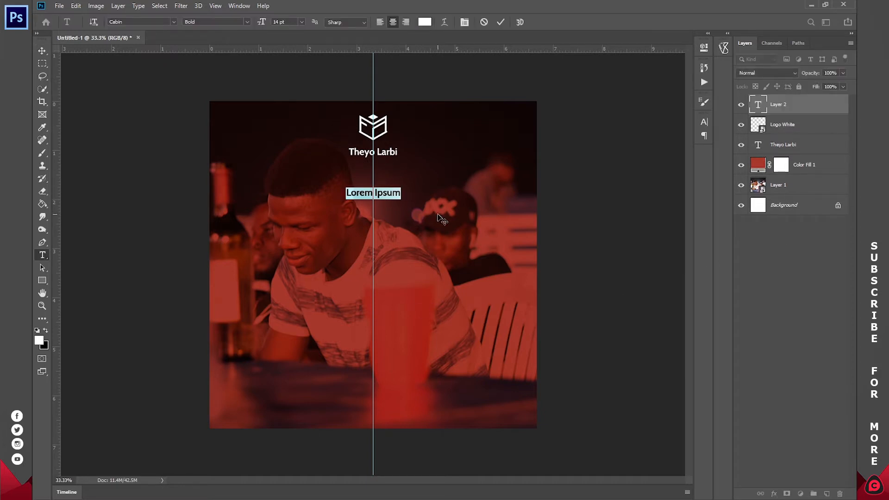
{"action": "type", "text": "PRESENTS"}
Set the tracking of the PRESENTS text to 1000 and move it up slightly along the guide toward the name.
{"action": "key", "text": "ctrl+a"}
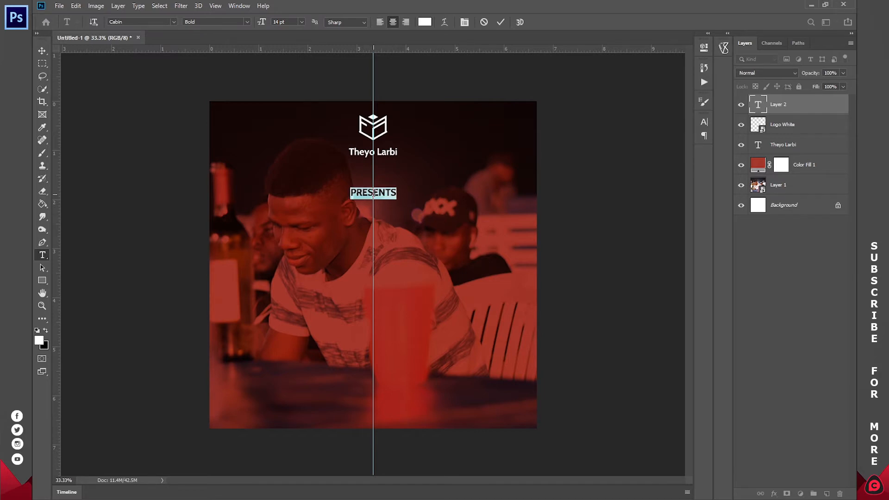
{"action": "left_click", "coordinate": [237, 5]}
{"action": "left_click", "coordinate": [254, 121]}
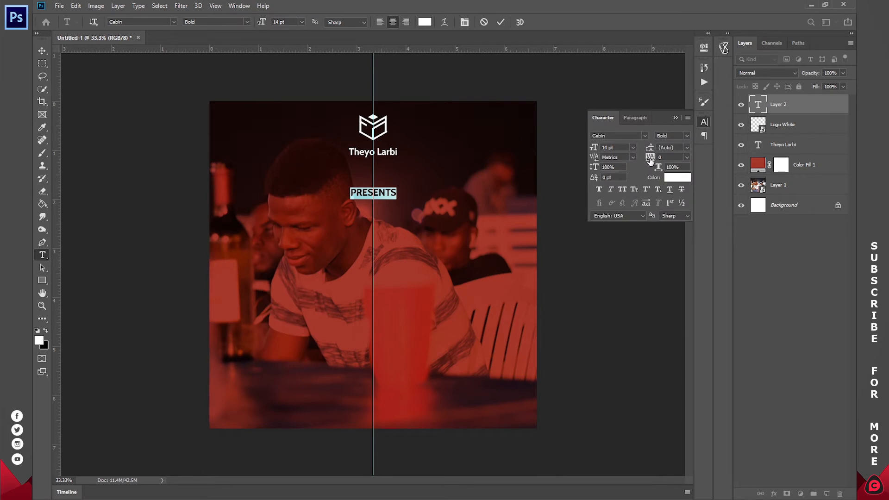
{"action": "left_click_drag", "start_coordinate": [650, 159], "coordinate": [688, 164]}
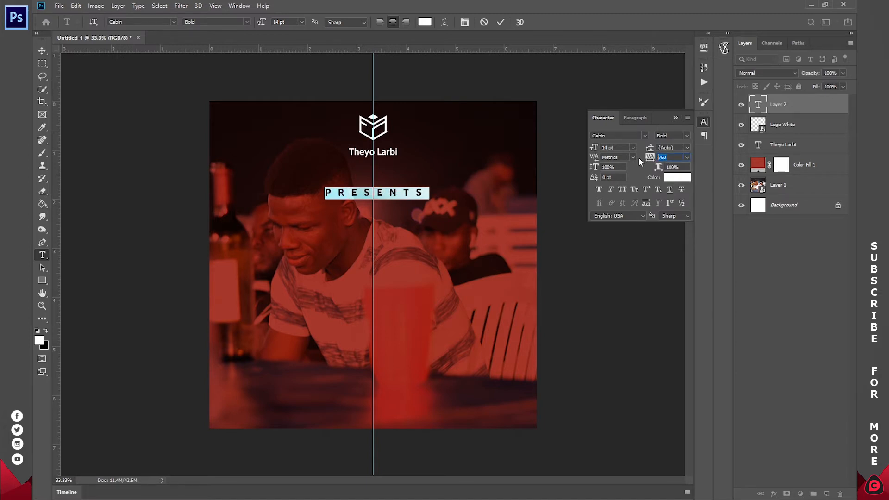
{"action": "key", "text": "Return"}
{"action": "type", "text": "100"}
{"action": "key", "text": "Return"}
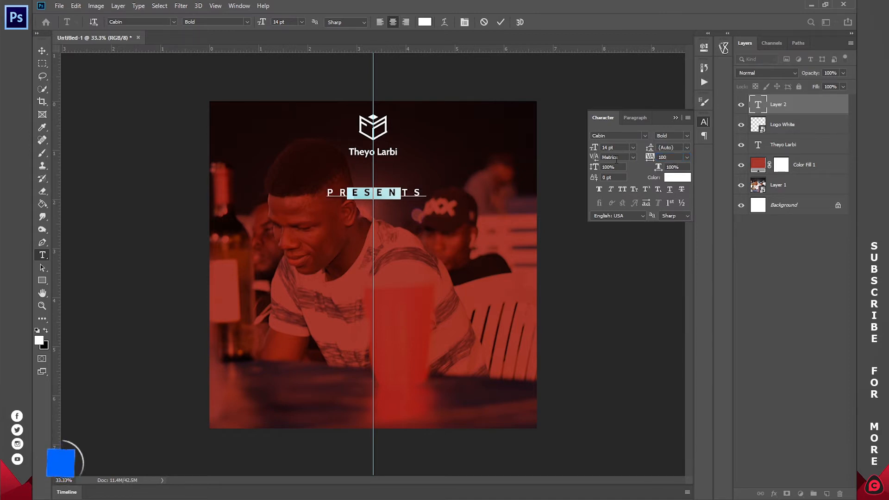
{"action": "left_click", "coordinate": [687, 157]}
{"action": "left_click", "coordinate": [676, 158]}
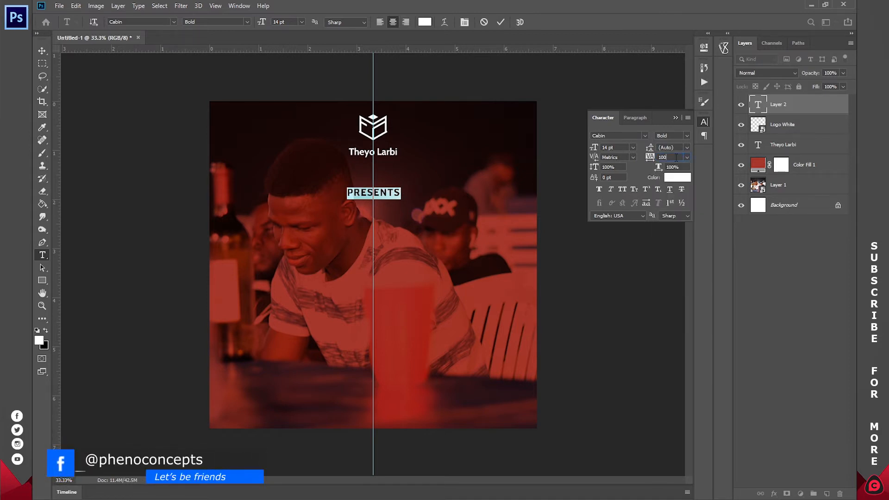
{"action": "type", "text": "0"}
{"action": "key", "text": "Return"}
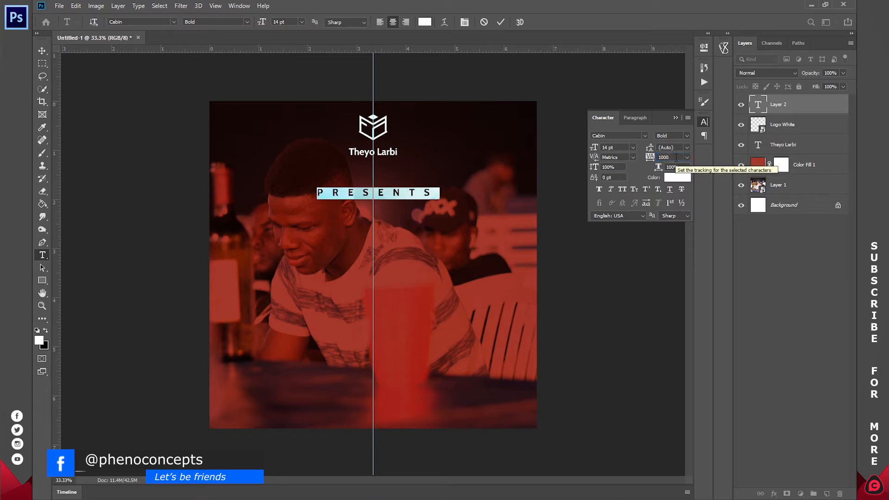
{"action": "left_click", "coordinate": [501, 22]}
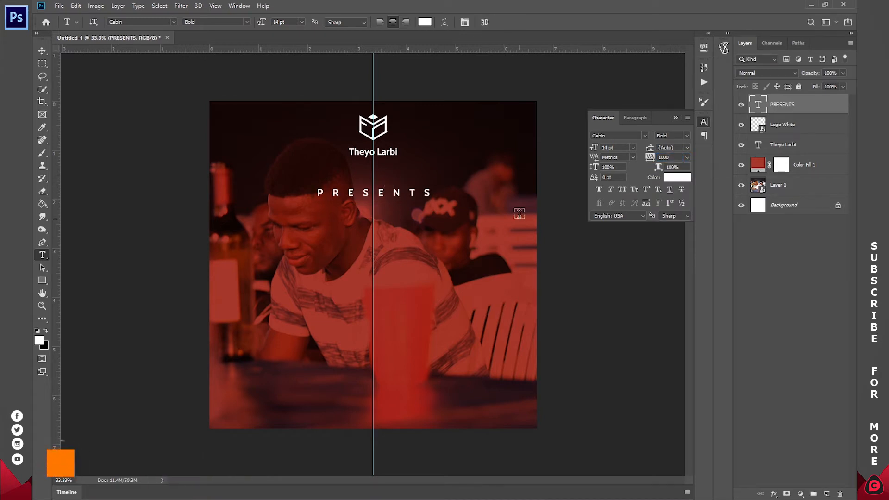
{"action": "left_click", "coordinate": [391, 191]}
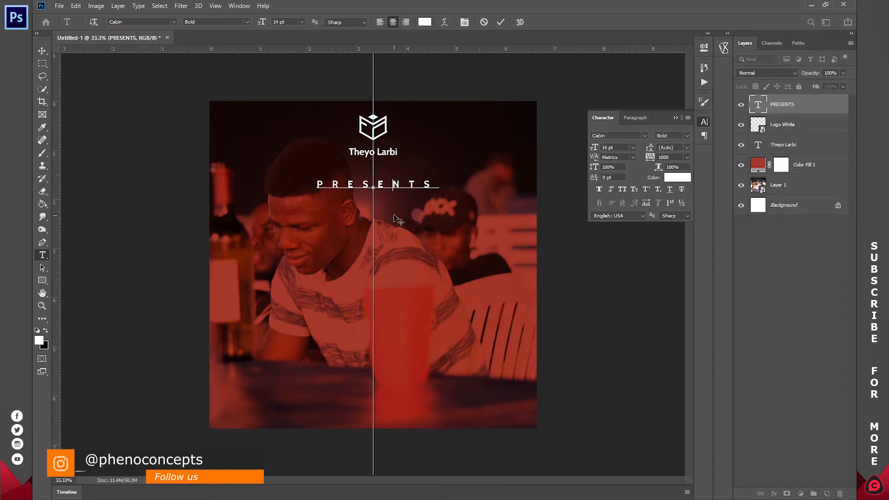
{"action": "left_click", "coordinate": [500, 22]}
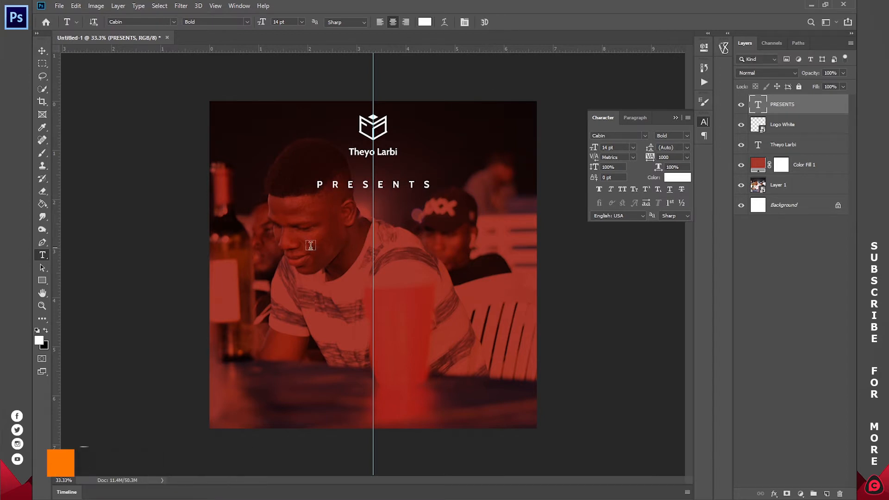
Add a new text line reading Freaky on the vertical guide, below PRESENTS near the middle of the canvas.
{"action": "left_click", "coordinate": [372, 262]}
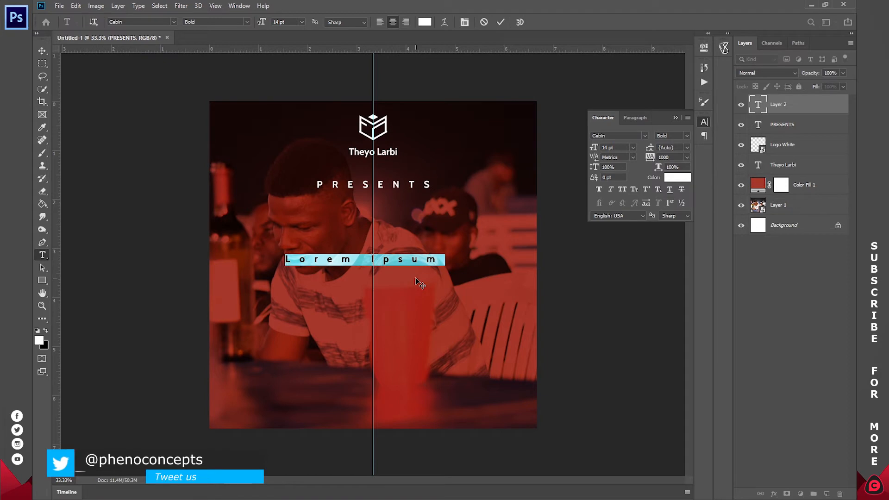
{"action": "type", "text": "fREAKY"}
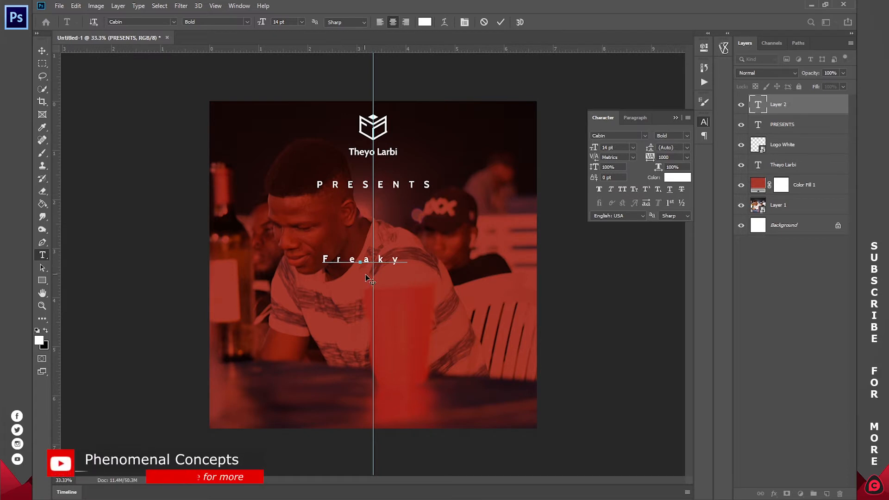
{"action": "left_click_drag", "start_coordinate": [369, 275], "coordinate": [382, 278]}
Set the Freaky text to 54 pt with tracking 0 and move it down slightly along the guide.
{"action": "key", "text": "ctrl+a"}
{"action": "left_click_drag", "start_coordinate": [262, 21], "coordinate": [281, 22]}
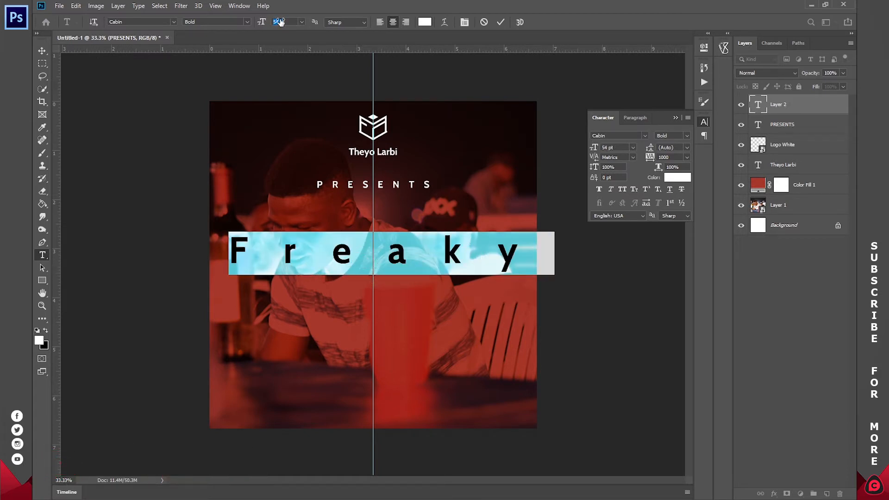
{"action": "left_click", "coordinate": [689, 157]}
{"action": "left_click", "coordinate": [671, 216]}
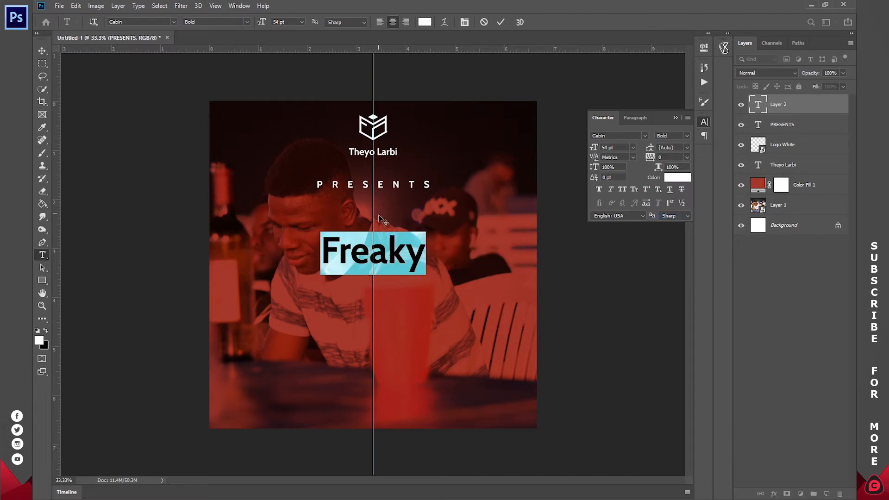
{"action": "left_click", "coordinate": [380, 253]}
{"action": "left_click_drag", "start_coordinate": [384, 284], "coordinate": [386, 291]}
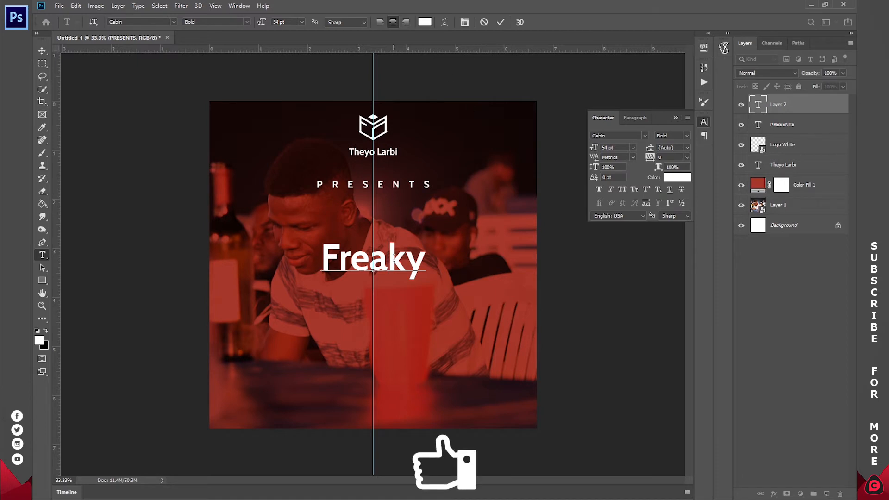
Change the font of the Freaky text to Samureis Regular.
{"action": "left_click_drag", "start_coordinate": [424, 263], "coordinate": [316, 266]}
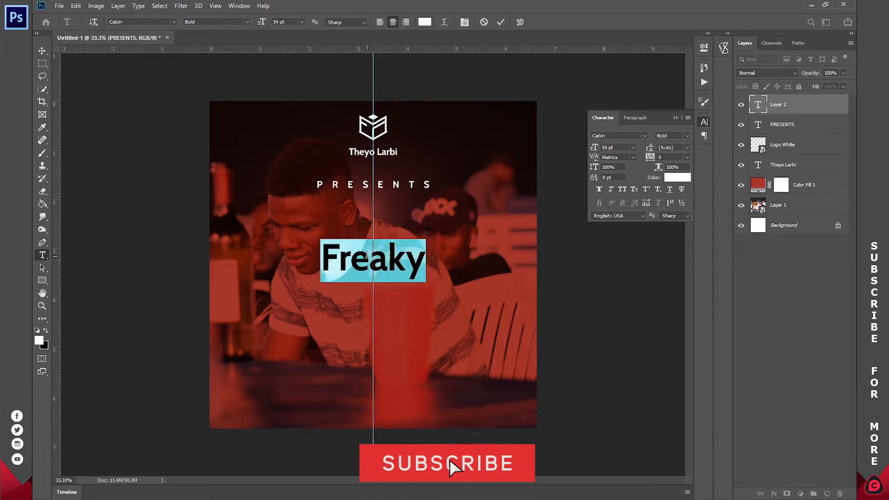
{"action": "left_click", "coordinate": [174, 22]}
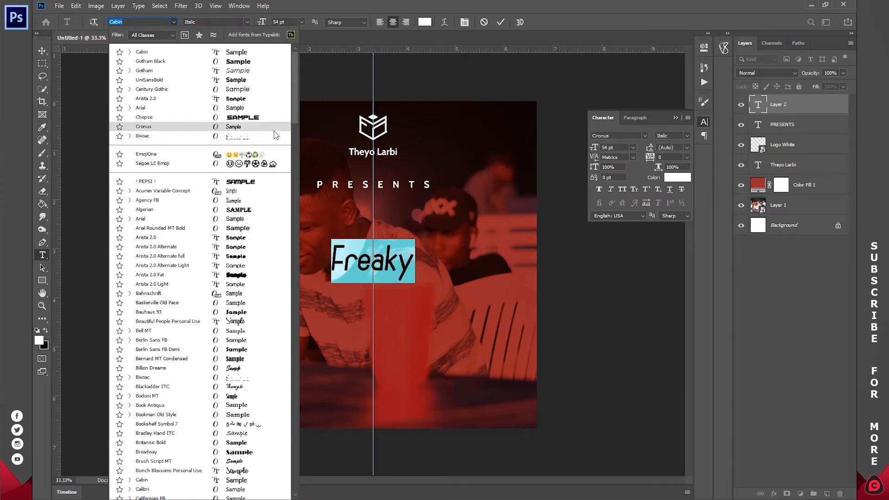
{"action": "scroll", "coordinate": [296, 115], "scroll_direction": "down", "scroll_amount": 8}
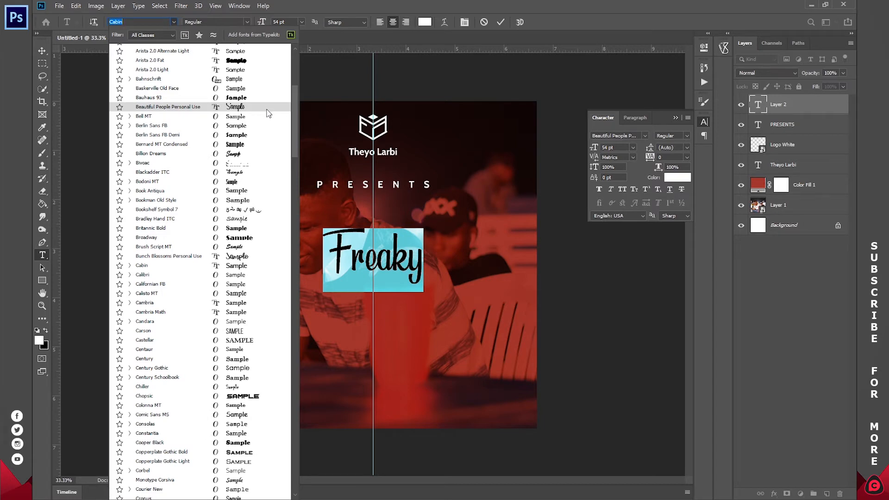
{"action": "left_click", "coordinate": [278, 155]}
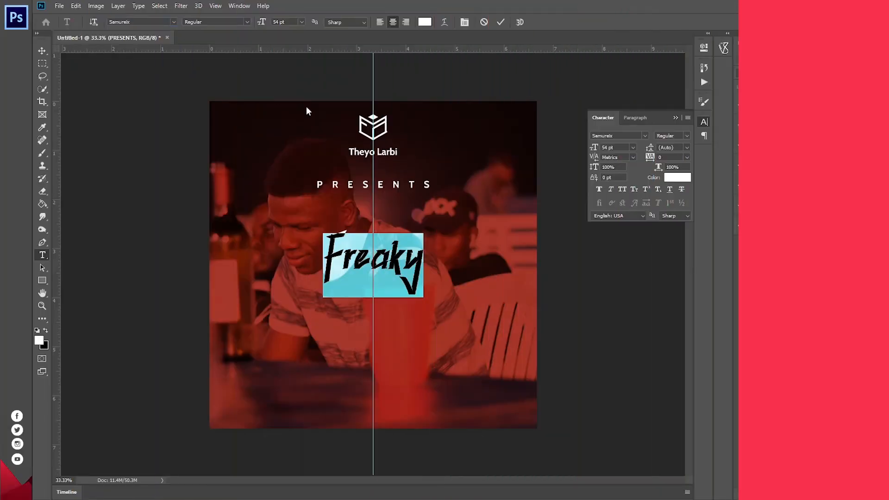
{"action": "left_click", "coordinate": [379, 267]}
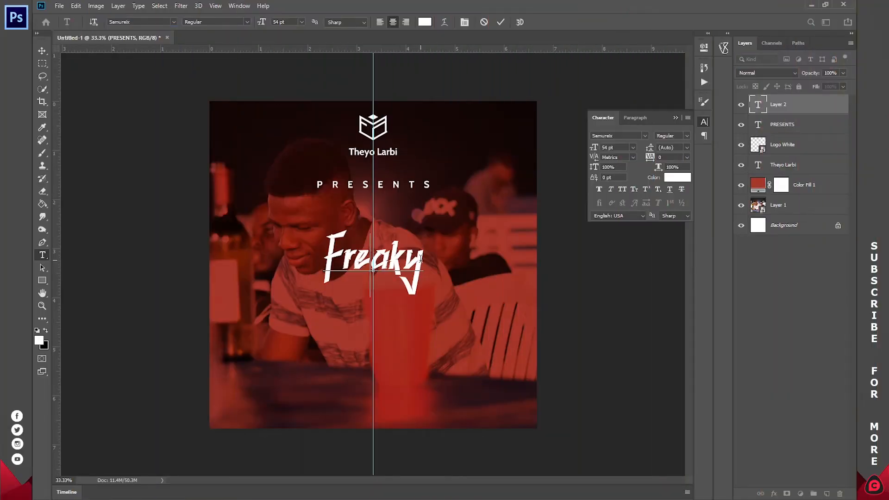
Set the Freaky text's size to 72 pt and commit the text layer.
{"action": "left_click_drag", "start_coordinate": [414, 261], "coordinate": [297, 257]}
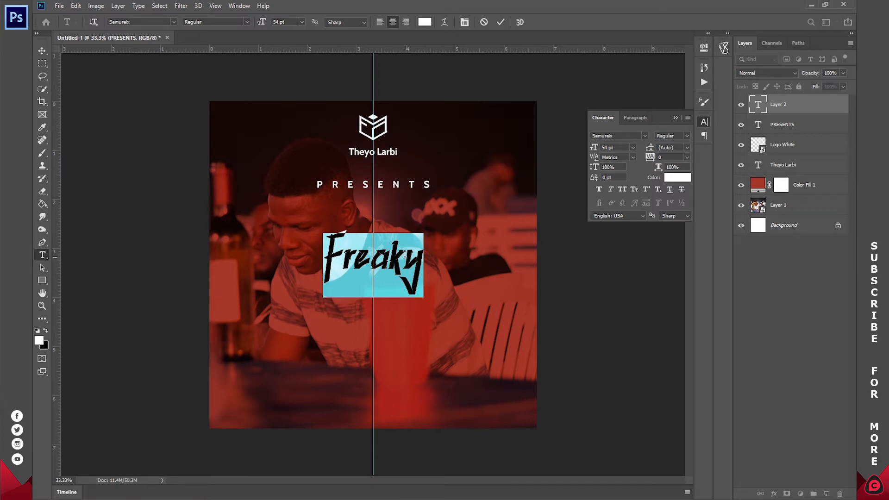
{"action": "left_click", "coordinate": [301, 21]}
{"action": "left_click", "coordinate": [298, 146]}
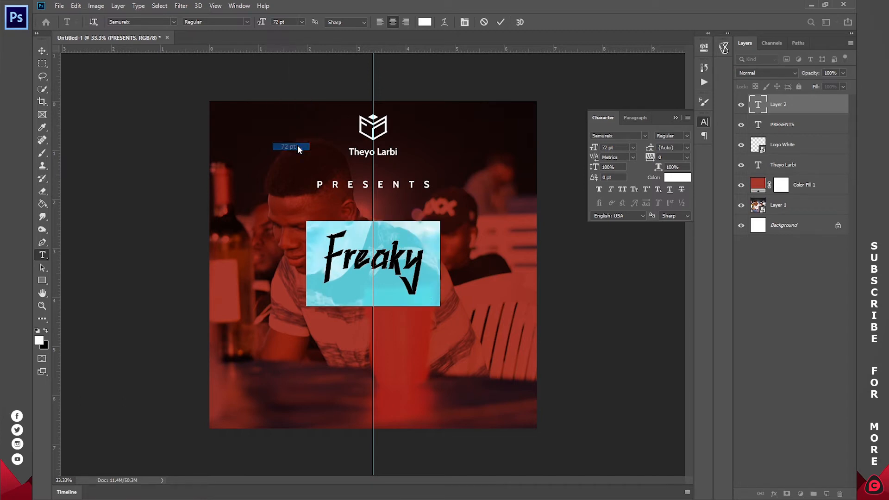
{"action": "left_click", "coordinate": [500, 23]}
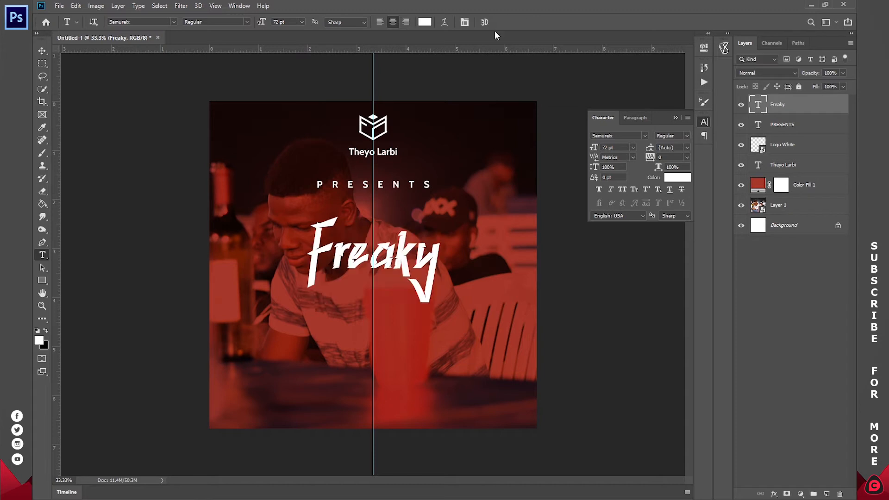
Add a separate 72 pt text line reading Party and position it directly below Freaky, slightly off the guide.
{"action": "left_click", "coordinate": [398, 349]}
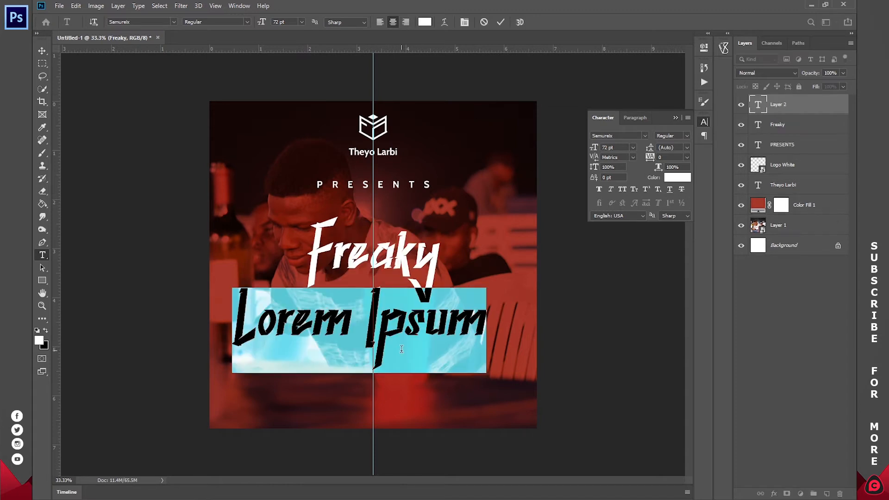
{"action": "type", "text": "Party"}
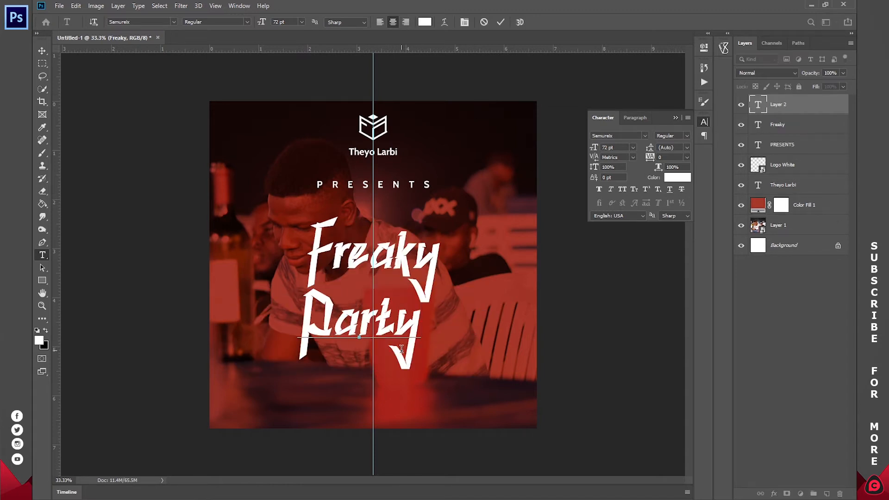
{"action": "left_click_drag", "start_coordinate": [401, 349], "coordinate": [422, 344]}
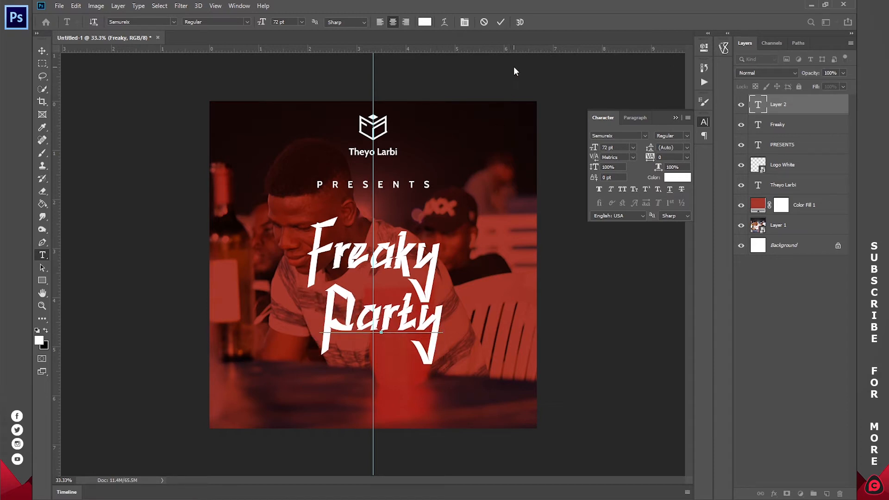
{"action": "left_click", "coordinate": [501, 23]}
{"action": "left_click", "coordinate": [435, 254]}
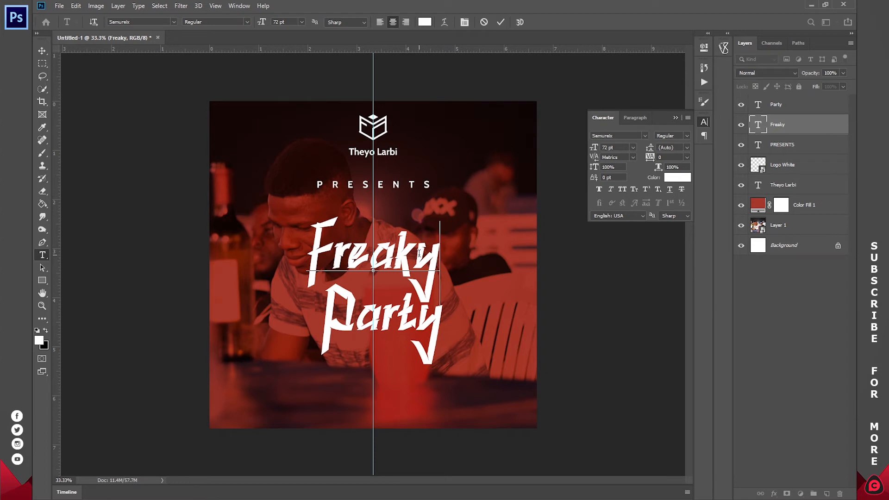
{"action": "key", "text": "Return"}
{"action": "type", "text": "Part"}
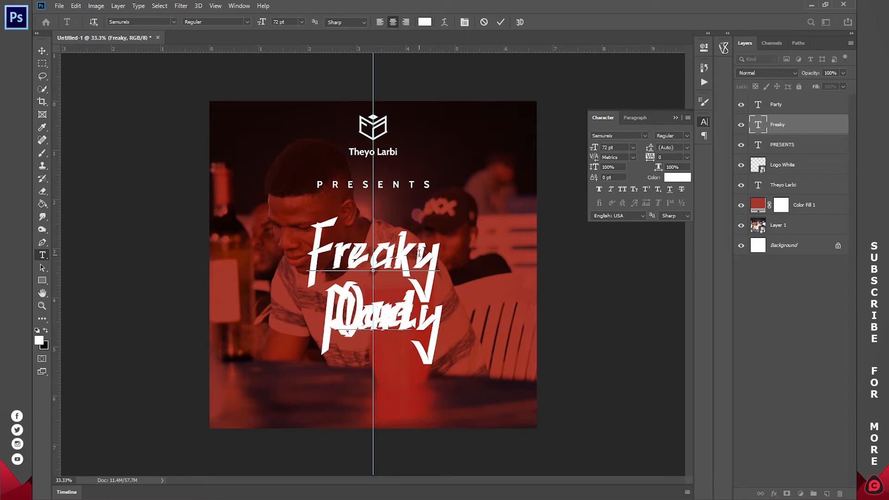
{"action": "left_click", "coordinate": [489, 23]}
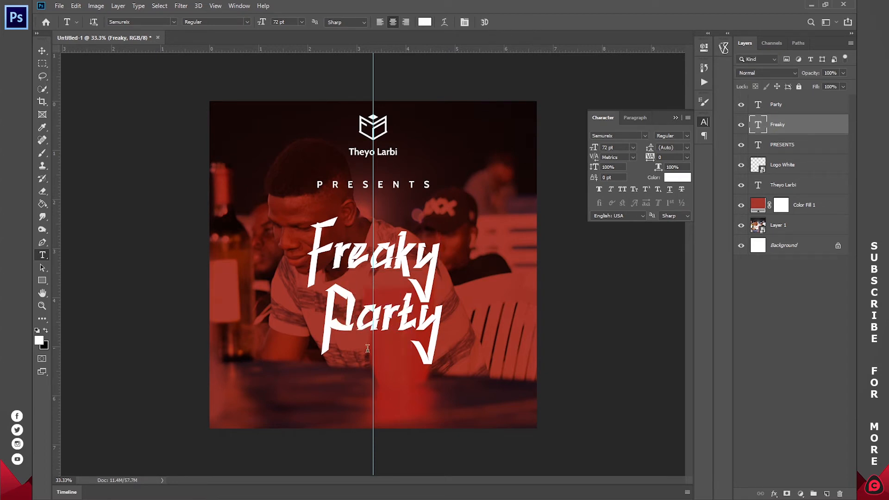
Shift the Party text sideways so it sits staggered below Freaky, mostly past the vertical guide, and commit it.
{"action": "left_click", "coordinate": [384, 340]}
{"action": "left_click_drag", "start_coordinate": [385, 340], "coordinate": [441, 359]}
{"action": "left_click", "coordinate": [413, 319]}
{"action": "left_click_drag", "start_coordinate": [470, 333], "coordinate": [513, 336]}
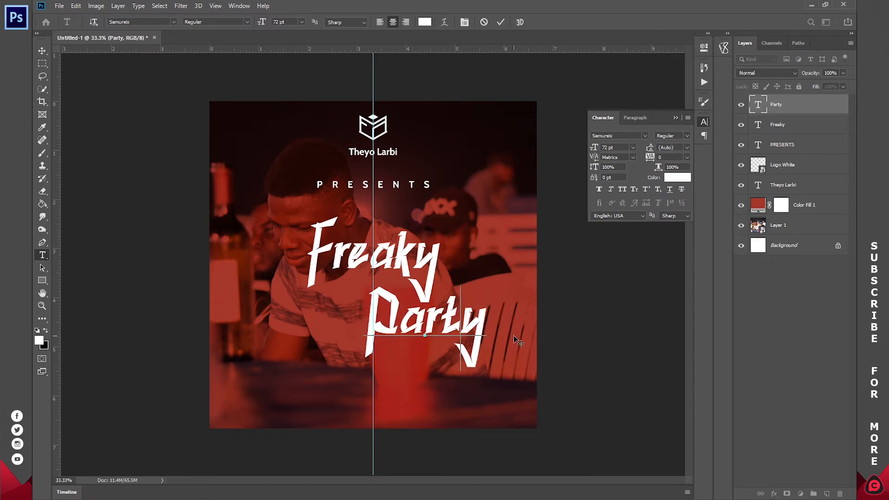
{"action": "mouse_move", "coordinate": [514, 336]}
{"action": "left_mouse_down"}
{"action": "mouse_move", "coordinate": [490, 333]}
{"action": "mouse_move", "coordinate": [508, 332]}
{"action": "left_mouse_up"}
{"action": "left_click", "coordinate": [501, 22]}
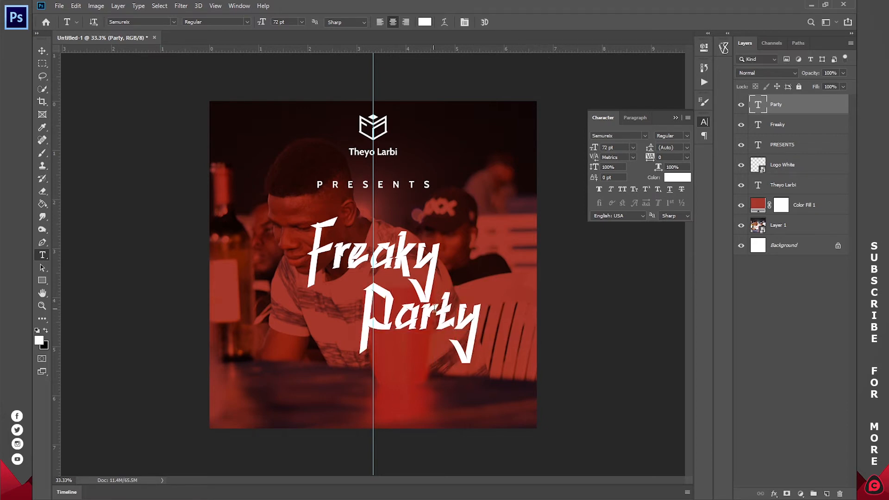
Move the Freaky and Party text layers together so the two-line title is centered on the vertical guide.
{"action": "left_click", "coordinate": [790, 125], "text": "shift"}
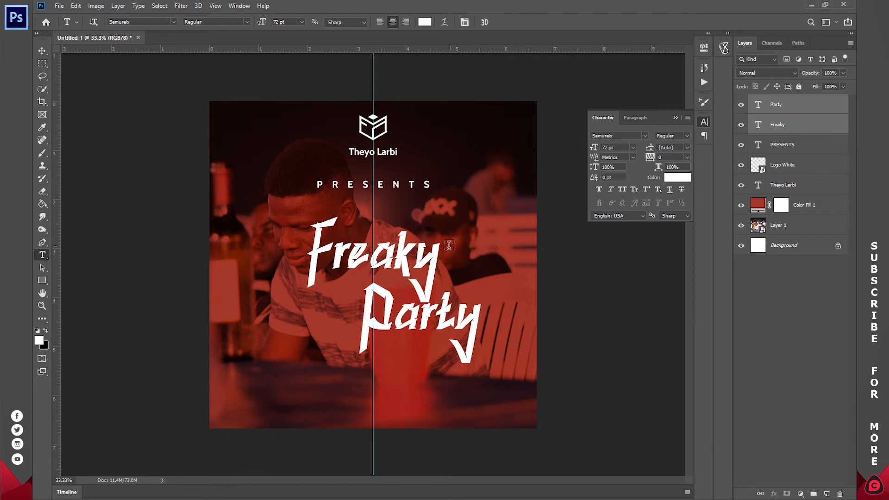
{"action": "key", "text": "v"}
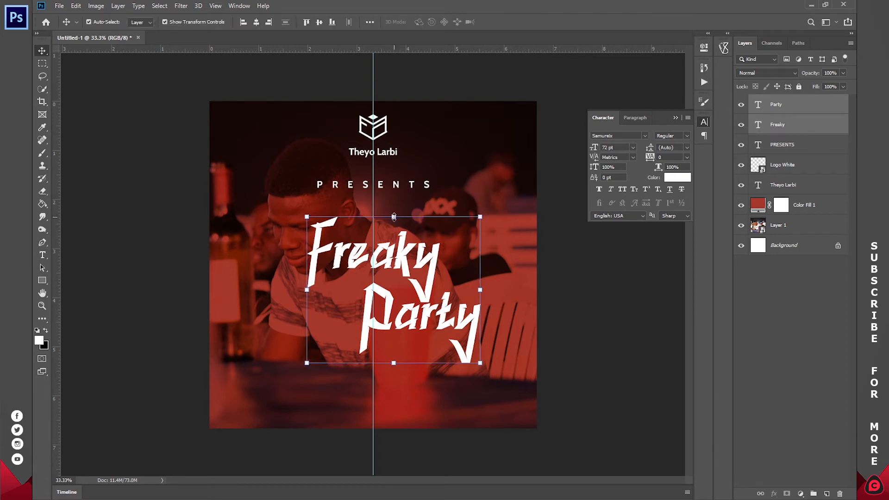
{"action": "left_click_drag", "start_coordinate": [404, 244], "coordinate": [381, 242]}
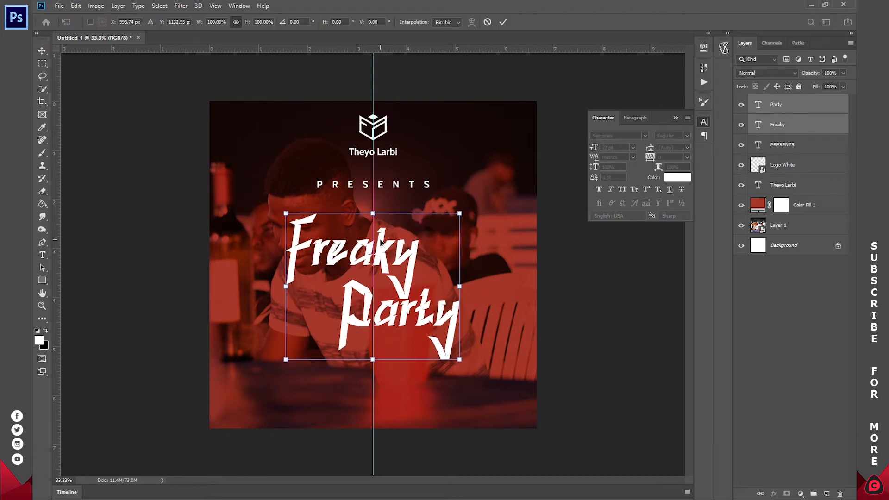
{"action": "left_click", "coordinate": [769, 300]}
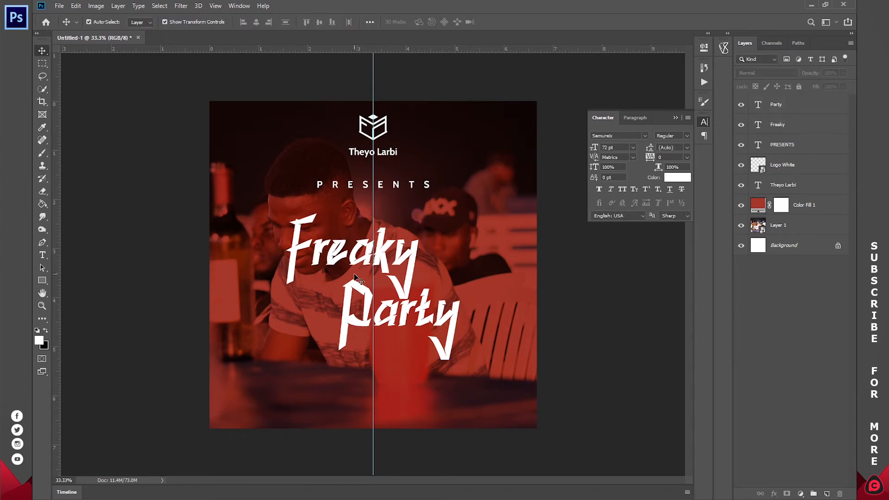
Group the Freaky and Party text layers.
{"action": "left_click", "coordinate": [800, 126]}
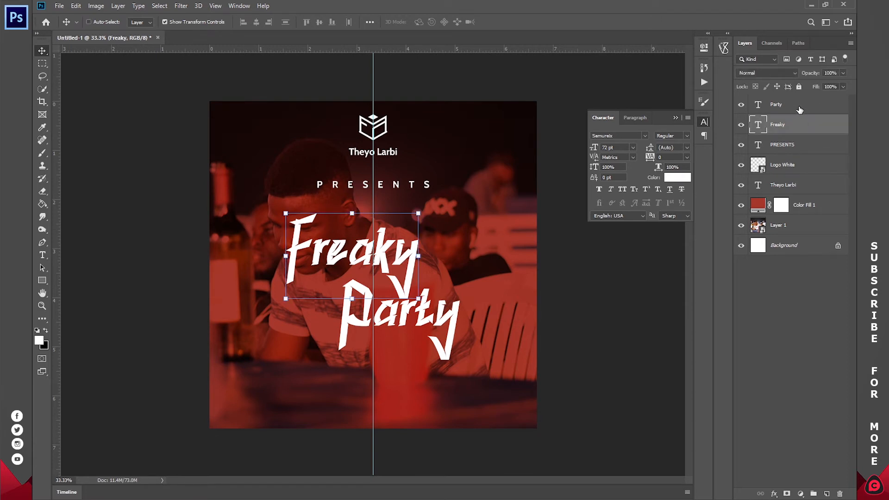
{"action": "left_click", "coordinate": [800, 110], "text": "shift"}
{"action": "left_click", "coordinate": [794, 125]}
{"action": "left_click", "coordinate": [797, 106], "text": "shift"}
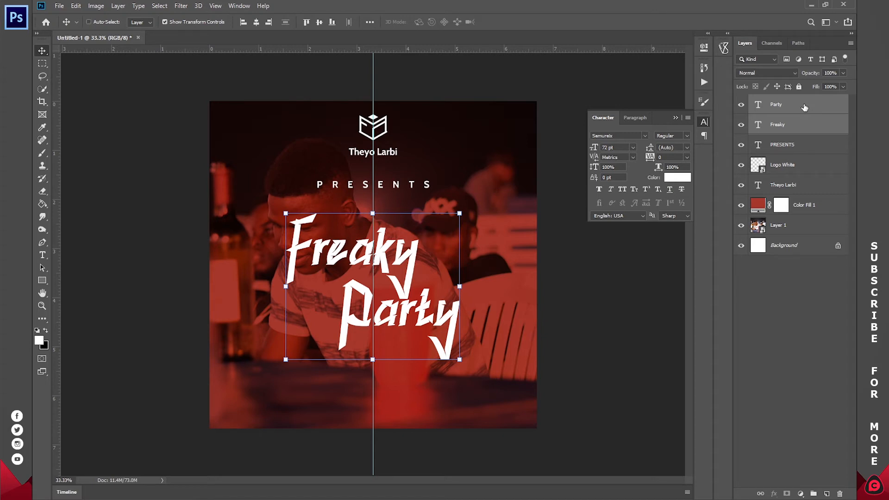
{"action": "key", "text": "ctrl+g"}
{"action": "key", "text": "ctrl+z"}
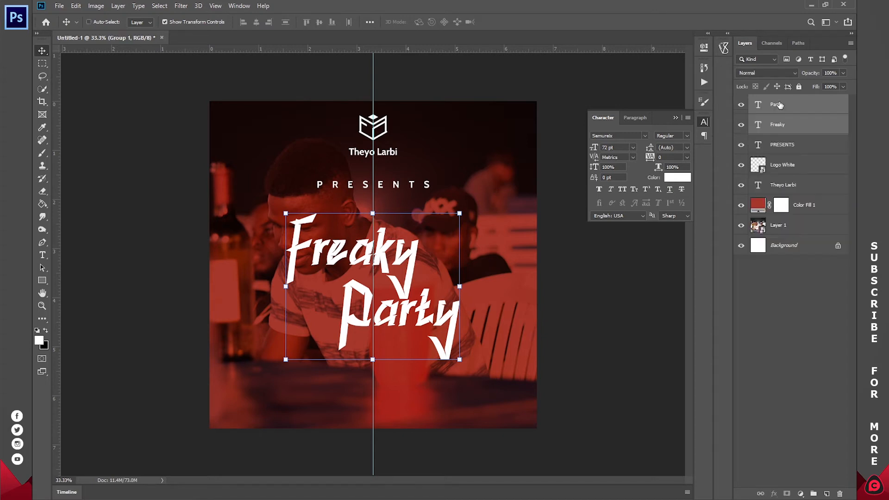
{"action": "left_click_drag", "start_coordinate": [783, 109], "coordinate": [815, 493]}
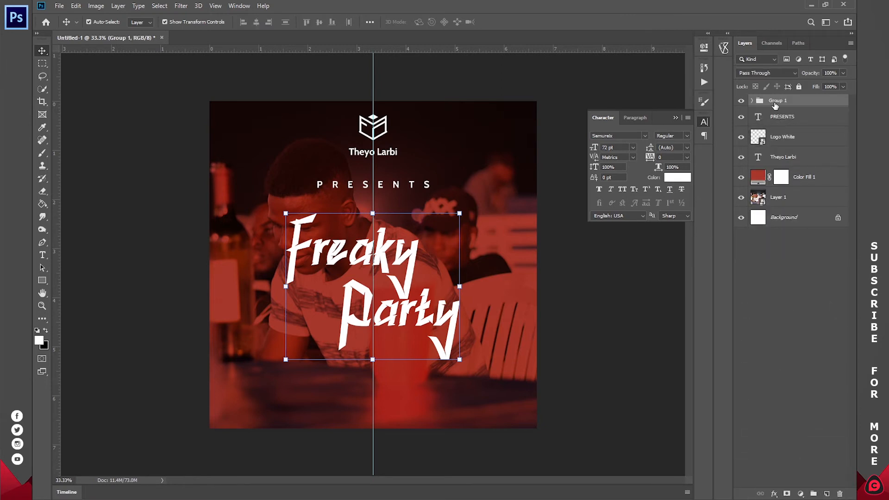
Add a Gradient Overlay effect to the title group with 100% opacity and Normal blend mode.
{"action": "left_click", "coordinate": [774, 494]}
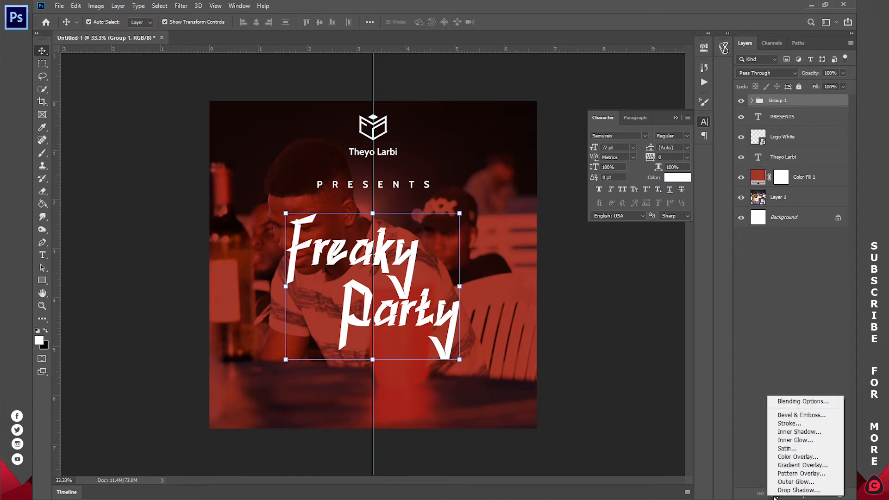
{"action": "left_click", "coordinate": [788, 465]}
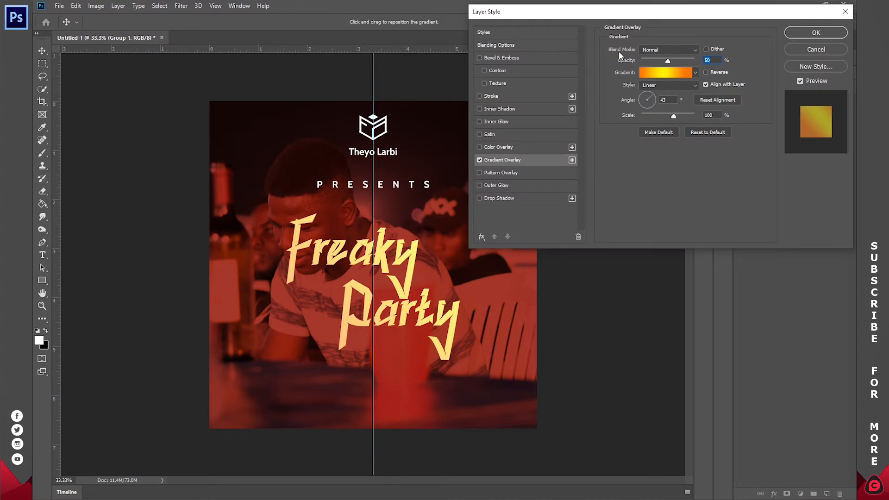
{"action": "left_click_drag", "start_coordinate": [668, 62], "coordinate": [734, 59]}
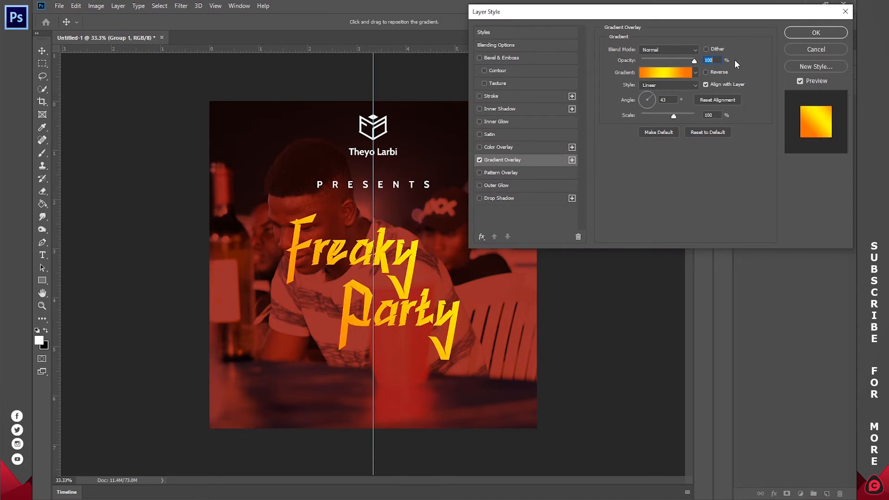
{"action": "left_click", "coordinate": [669, 50]}
{"action": "left_click", "coordinate": [666, 60]}
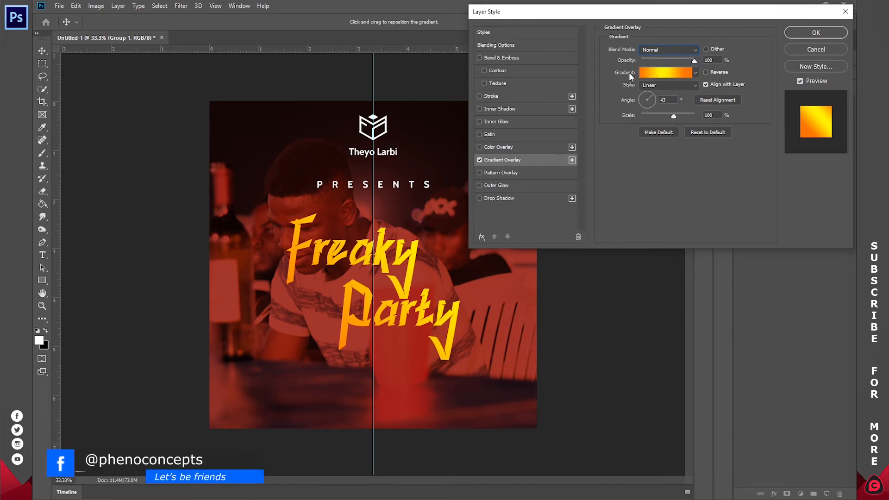
Keep the Orange, Yellow, Orange gradient in Linear style and set its angle to 45°.
{"action": "left_click", "coordinate": [656, 73]}
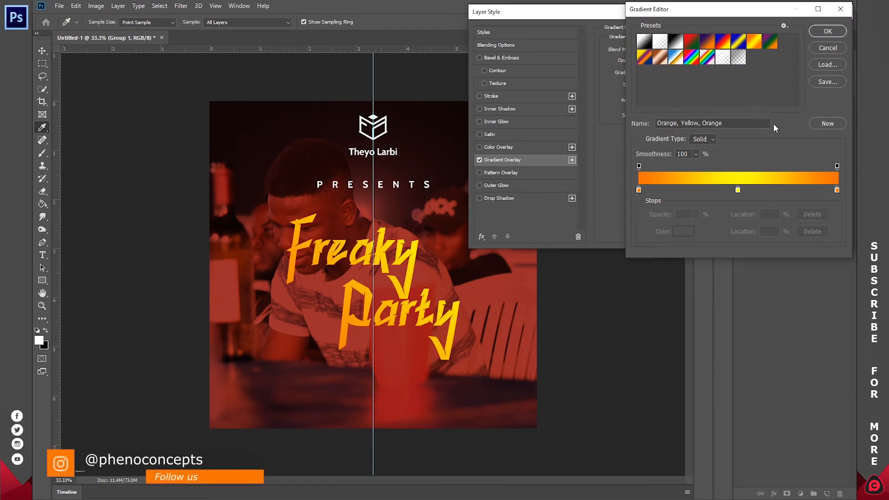
{"action": "left_click", "coordinate": [828, 31]}
{"action": "mouse_move", "coordinate": [674, 115]}
{"action": "left_mouse_down"}
{"action": "mouse_move", "coordinate": [717, 119]}
{"action": "mouse_move", "coordinate": [615, 114]}
{"action": "mouse_move", "coordinate": [719, 115]}
{"action": "mouse_move", "coordinate": [648, 118]}
{"action": "mouse_move", "coordinate": [673, 115]}
{"action": "left_mouse_up"}
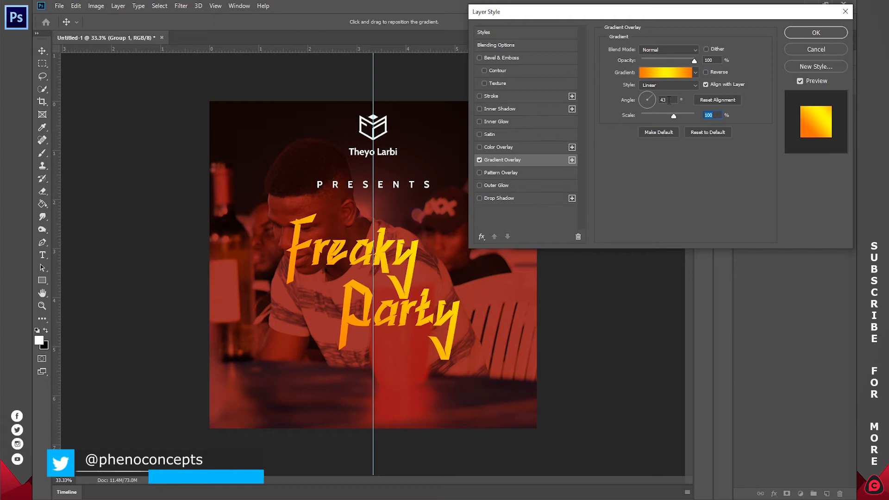
{"action": "left_click_drag", "start_coordinate": [667, 100], "coordinate": [654, 96]}
{"action": "type", "text": "45"}
{"action": "left_click", "coordinate": [668, 82]}
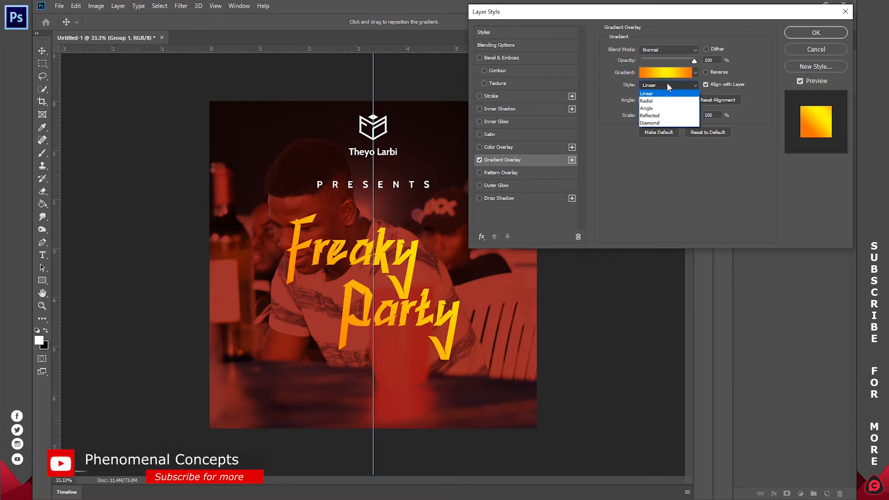
{"action": "left_click", "coordinate": [657, 86]}
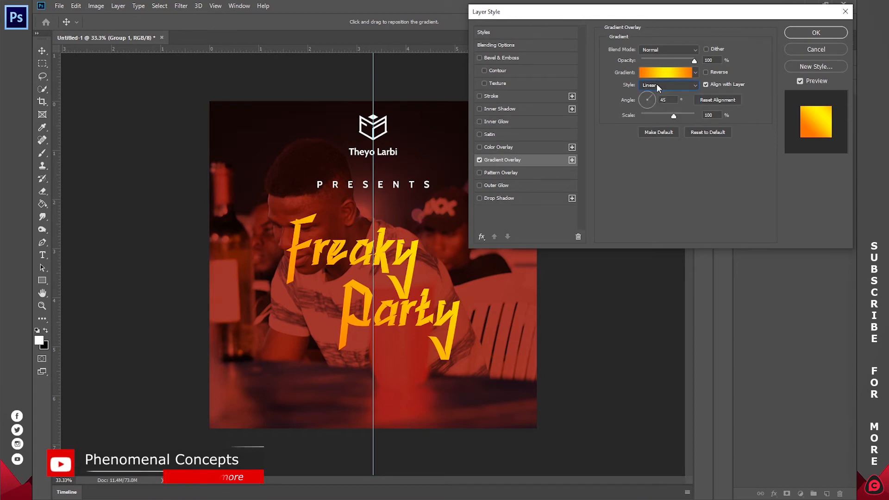
Set the gradient overlay's scale to 70% and reposition the gradient across the title.
{"action": "left_click_drag", "start_coordinate": [425, 260], "coordinate": [364, 285]}
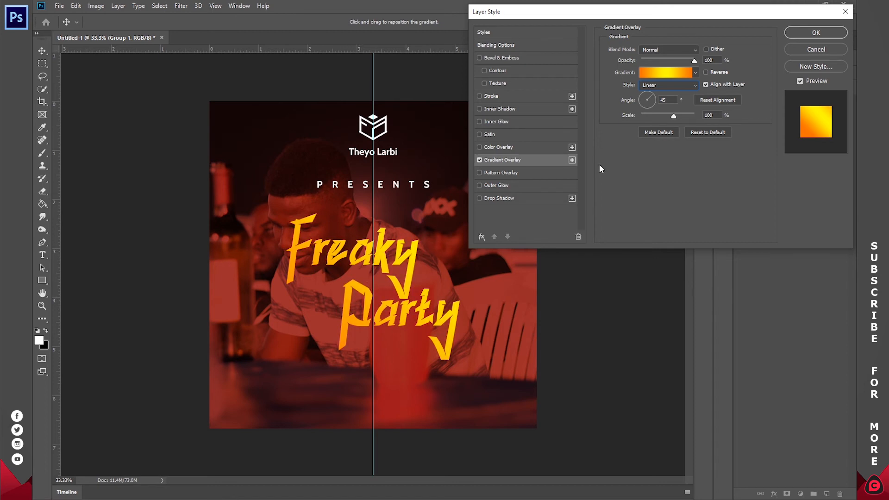
{"action": "mouse_move", "coordinate": [673, 114]}
{"action": "left_mouse_down"}
{"action": "mouse_move", "coordinate": [643, 115]}
{"action": "mouse_move", "coordinate": [666, 118]}
{"action": "left_mouse_up"}
{"action": "type", "text": "70"}
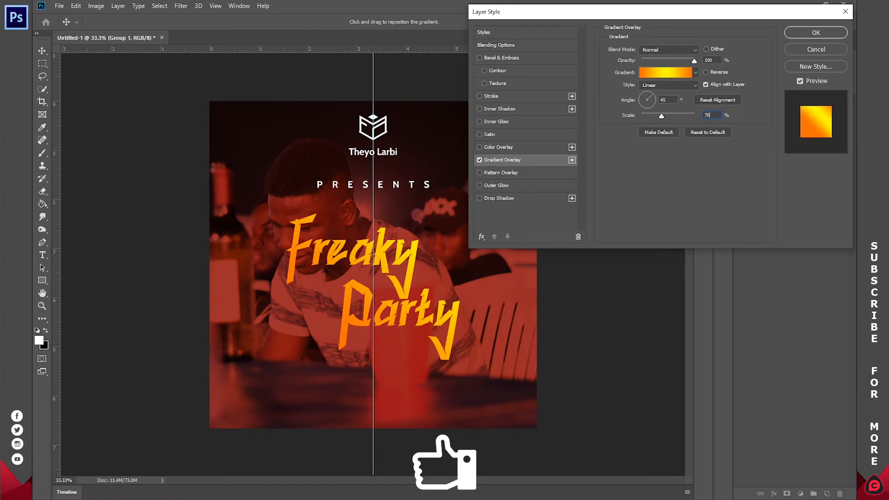
{"action": "left_click_drag", "start_coordinate": [402, 258], "coordinate": [381, 266]}
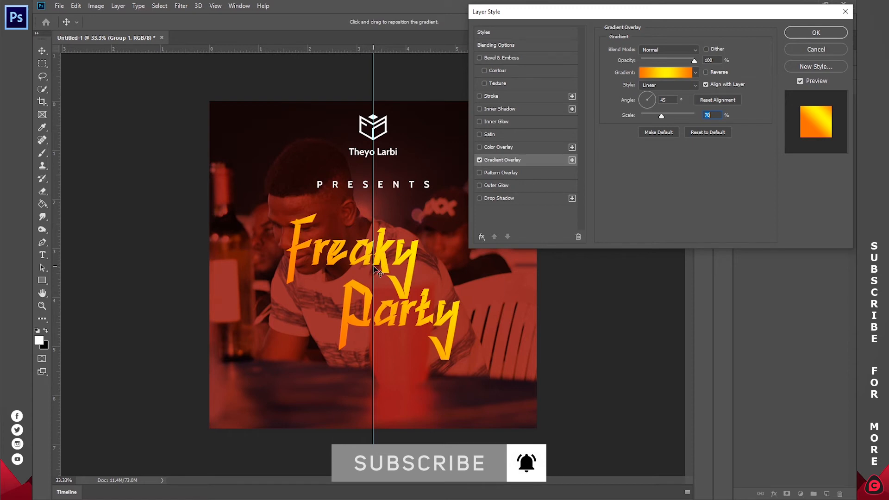
Add a Drop Shadow to the title group with 30% opacity, 0 px distance and 100 px size.
{"action": "left_click", "coordinate": [480, 198]}
{"action": "left_click", "coordinate": [498, 199]}
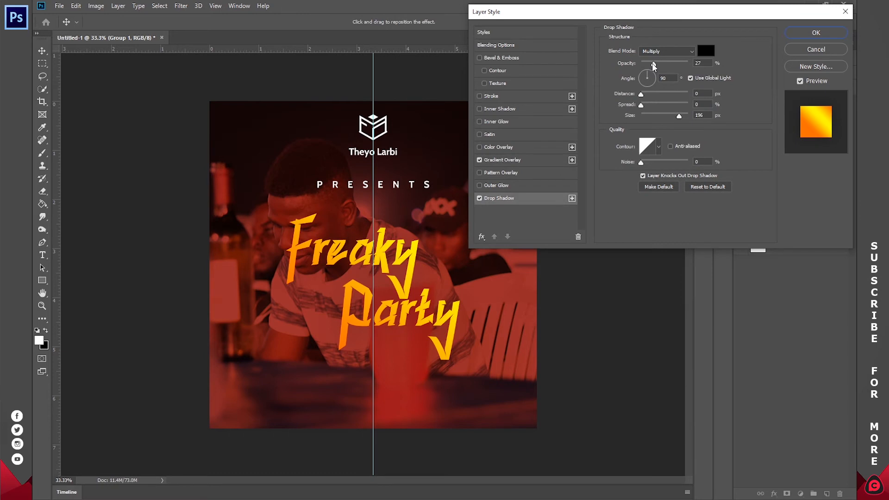
{"action": "left_click", "coordinate": [657, 62]}
{"action": "mouse_move", "coordinate": [658, 116]}
{"action": "left_mouse_down"}
{"action": "mouse_move", "coordinate": [637, 117]}
{"action": "mouse_move", "coordinate": [674, 117]}
{"action": "mouse_move", "coordinate": [603, 126]}
{"action": "mouse_move", "coordinate": [660, 124]}
{"action": "left_mouse_up"}
{"action": "type", "text": "100"}
{"action": "mouse_move", "coordinate": [642, 94]}
{"action": "left_mouse_down"}
{"action": "mouse_move", "coordinate": [692, 96]}
{"action": "mouse_move", "coordinate": [628, 96]}
{"action": "left_mouse_up"}
Enable an inside Stroke on the title group with 100% opacity and a size of 2 px.
{"action": "left_click", "coordinate": [480, 96]}
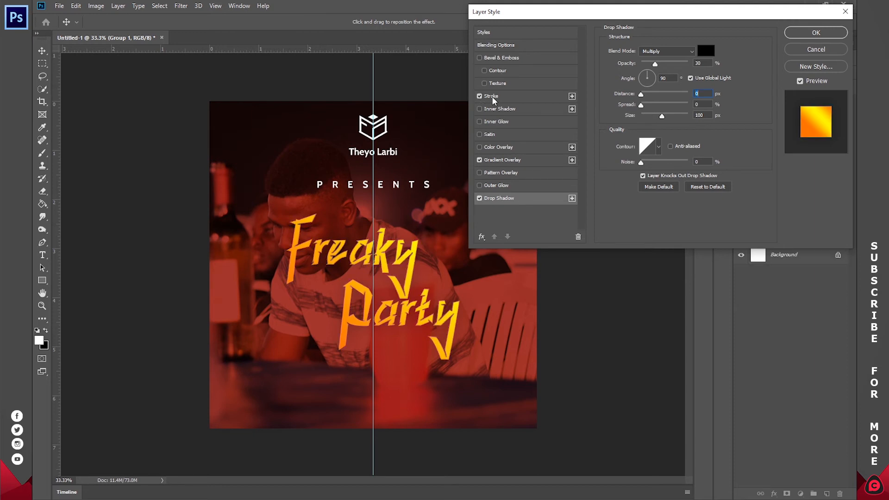
{"action": "left_click", "coordinate": [492, 96]}
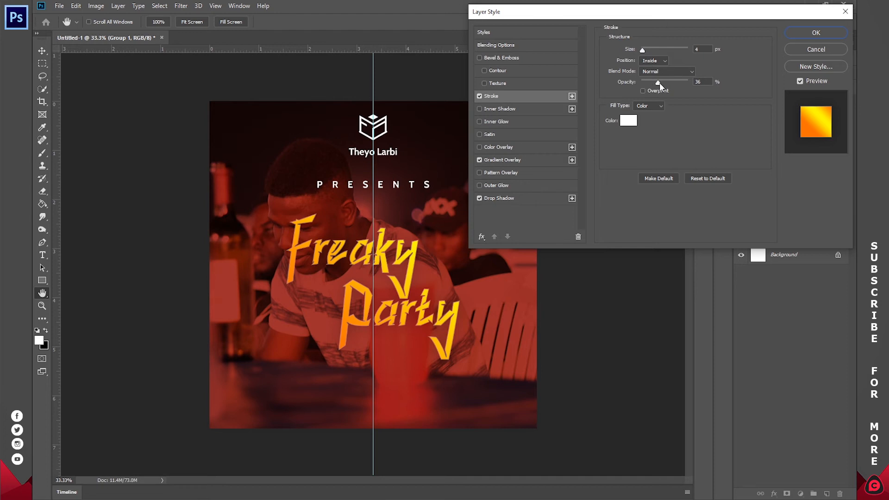
{"action": "left_click_drag", "start_coordinate": [660, 82], "coordinate": [715, 82]}
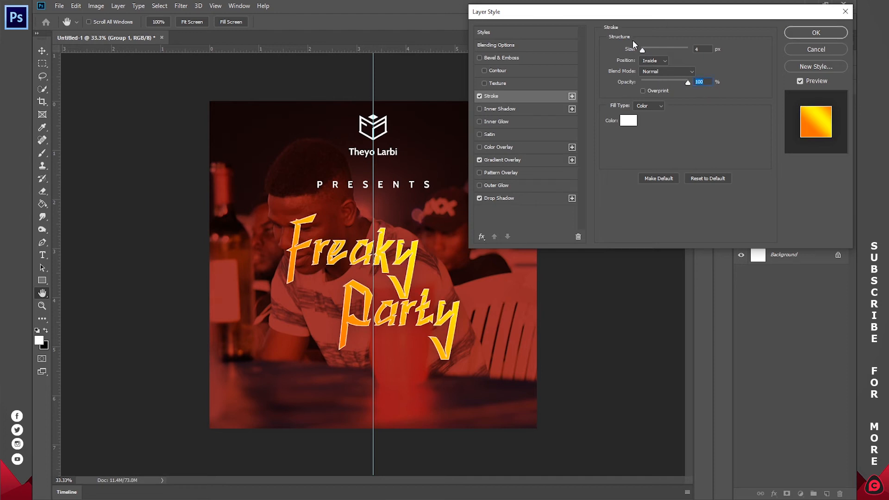
{"action": "left_click_drag", "start_coordinate": [641, 50], "coordinate": [634, 50]}
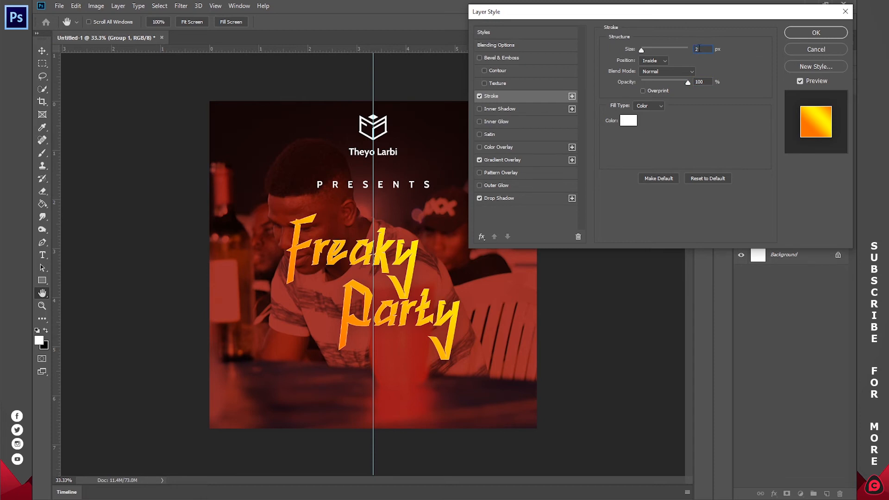
Try black and grey as the stroke color and return it to white (ffffff).
{"action": "left_click", "coordinate": [637, 108]}
{"action": "left_click", "coordinate": [648, 117]}
{"action": "left_click", "coordinate": [628, 120]}
{"action": "left_click_drag", "start_coordinate": [633, 84], "coordinate": [572, 200]}
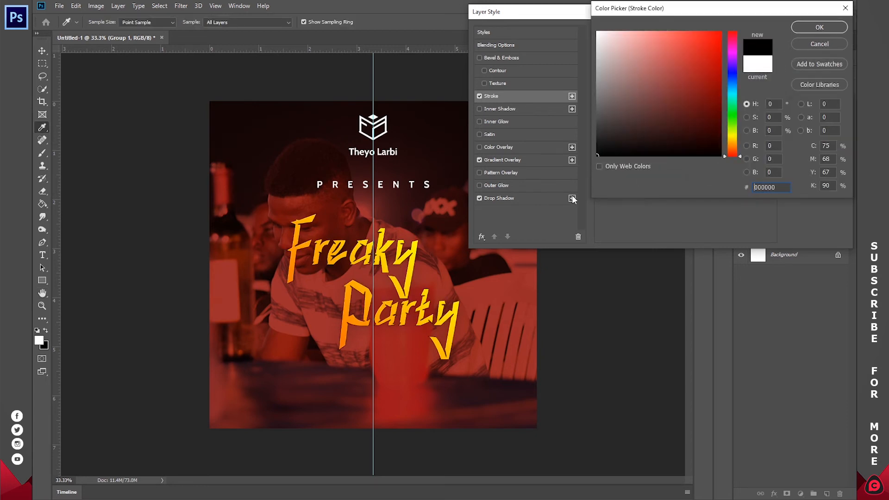
{"action": "left_click_drag", "start_coordinate": [648, 105], "coordinate": [560, 95]}
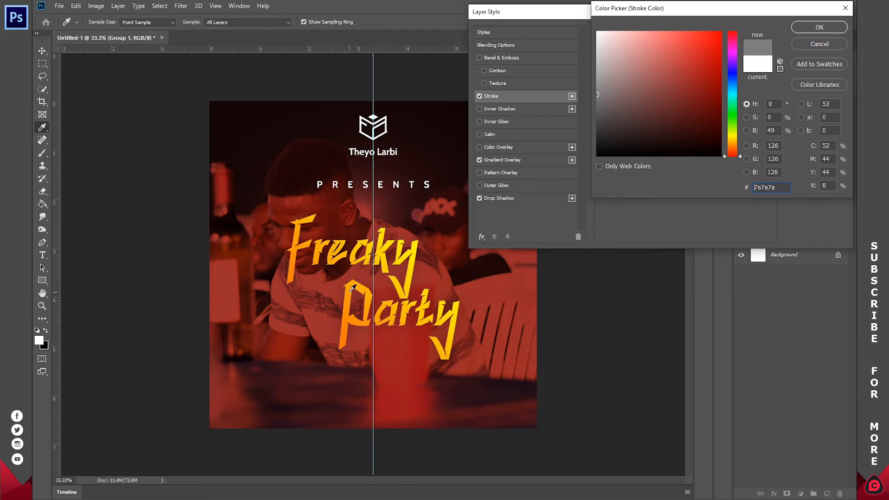
{"action": "left_click", "coordinate": [416, 252]}
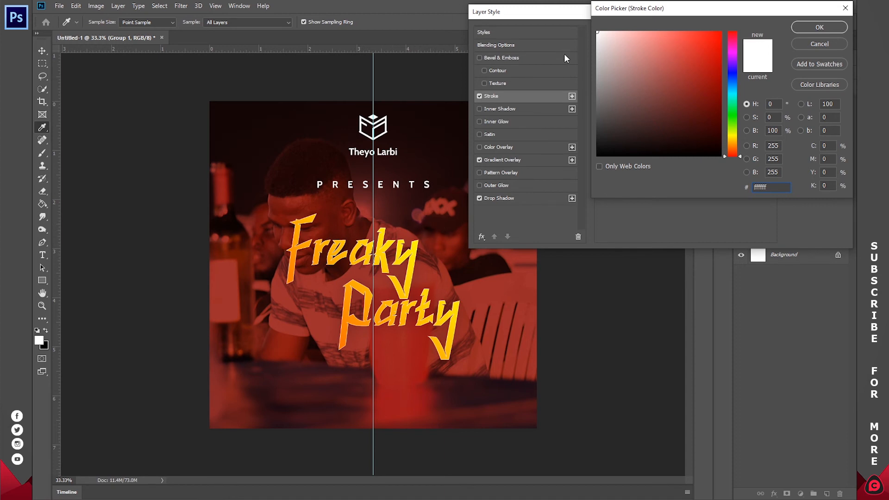
{"action": "left_click", "coordinate": [843, 27]}
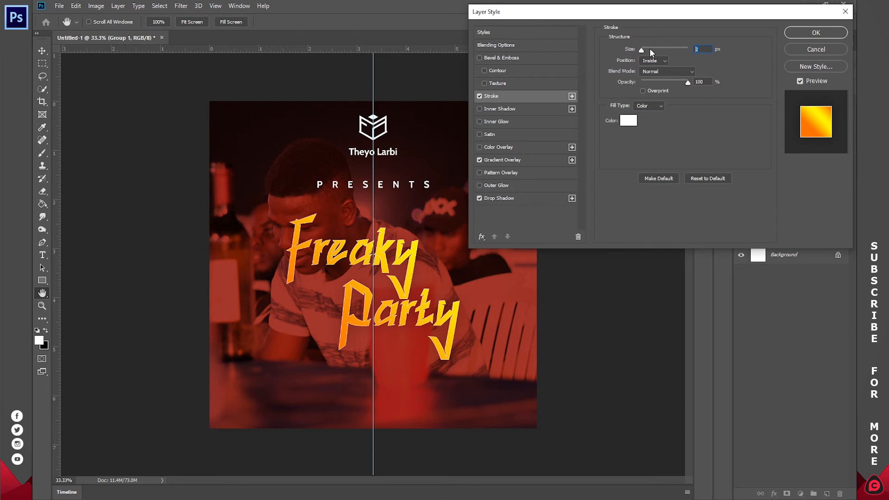
Set the stroke's size to 1 px, apply the layer style and deselect the group.
{"action": "type", "text": "1"}
{"action": "key", "text": "Return"}
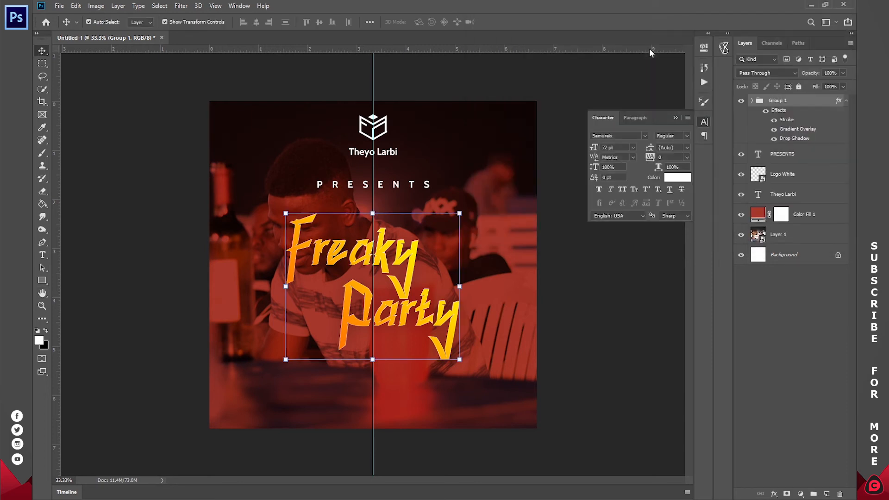
{"action": "left_click", "coordinate": [803, 286]}
Compare the title with and without its Stroke and Gradient Overlay effects, and collapse the group's effects list.
{"action": "left_click", "coordinate": [775, 120]}
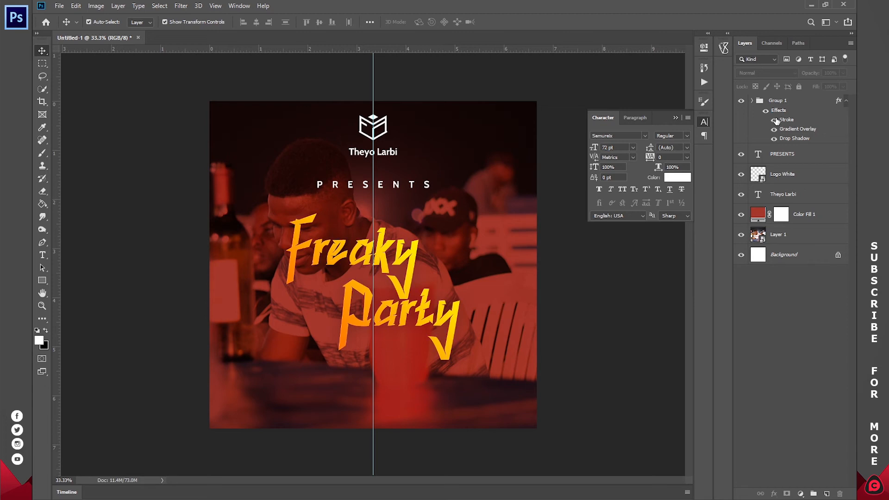
{"action": "left_click", "coordinate": [774, 130]}
{"action": "left_click", "coordinate": [775, 130]}
{"action": "left_click", "coordinate": [846, 101]}
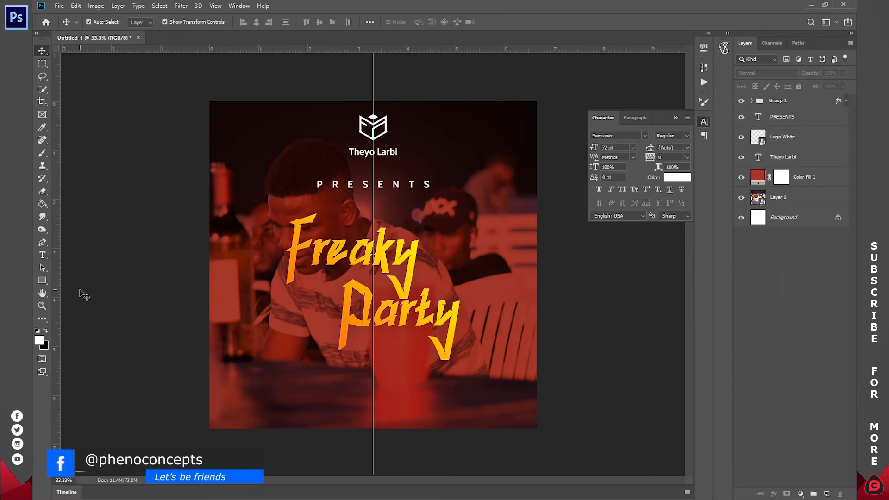
Draw a wide, thin white rectangle across the lower part of the flyer, below the Freaky Party title.
{"action": "left_click", "coordinate": [40, 279]}
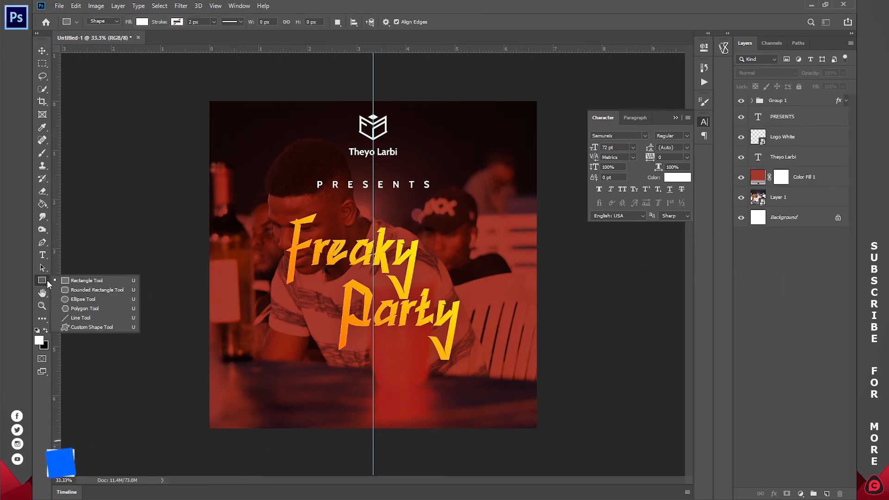
{"action": "left_click", "coordinate": [93, 280]}
{"action": "left_click_drag", "start_coordinate": [232, 378], "coordinate": [528, 403]}
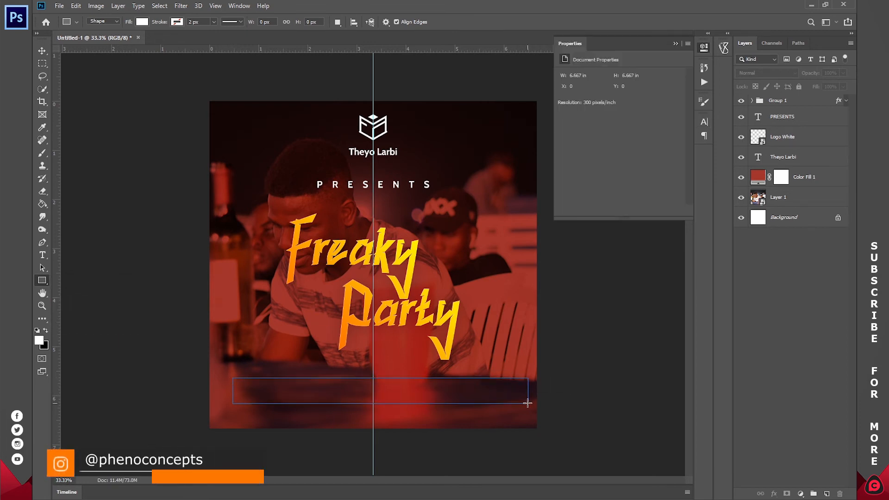
Align the white bar with the canvas's left edge and stretch it to span the full canvas width.
{"action": "left_click", "coordinate": [42, 51]}
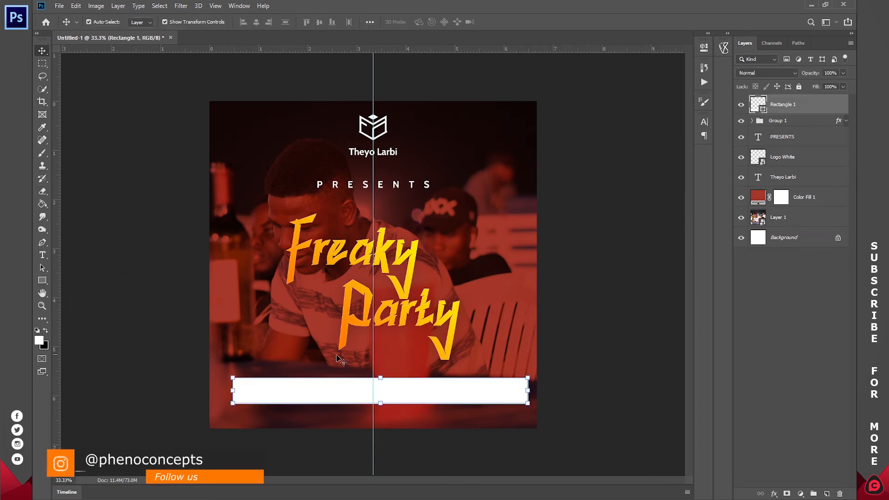
{"action": "left_click_drag", "start_coordinate": [348, 391], "coordinate": [324, 391]}
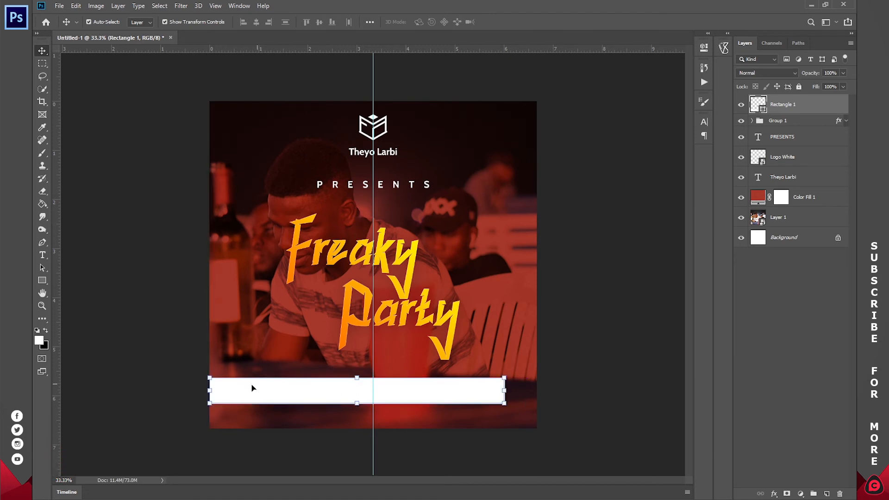
{"action": "key", "text": "ctrl+t"}
{"action": "left_click_drag", "start_coordinate": [505, 391], "coordinate": [536, 391]}
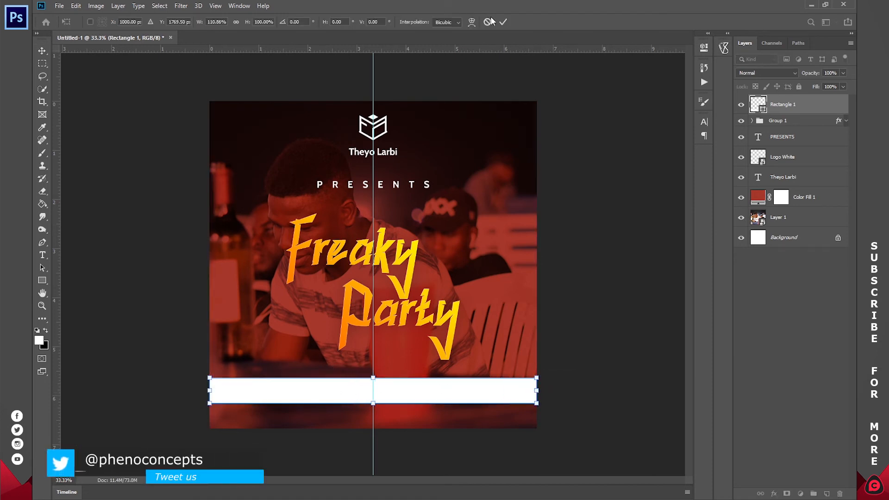
{"action": "left_click", "coordinate": [503, 21]}
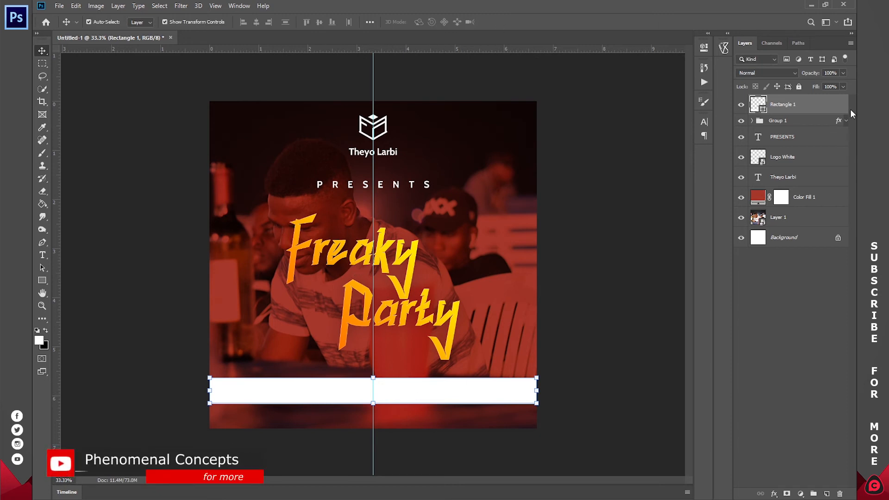
Copy the layer style of the title group and paste it onto the bar's rectangle layer.
{"action": "left_click", "coordinate": [793, 121]}
{"action": "right_click", "coordinate": [793, 121]}
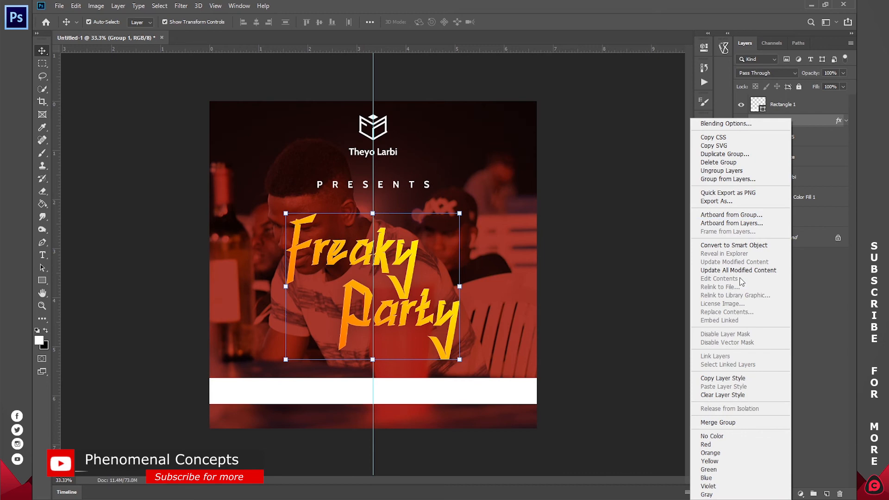
{"action": "left_click", "coordinate": [727, 379]}
{"action": "left_click", "coordinate": [788, 105]}
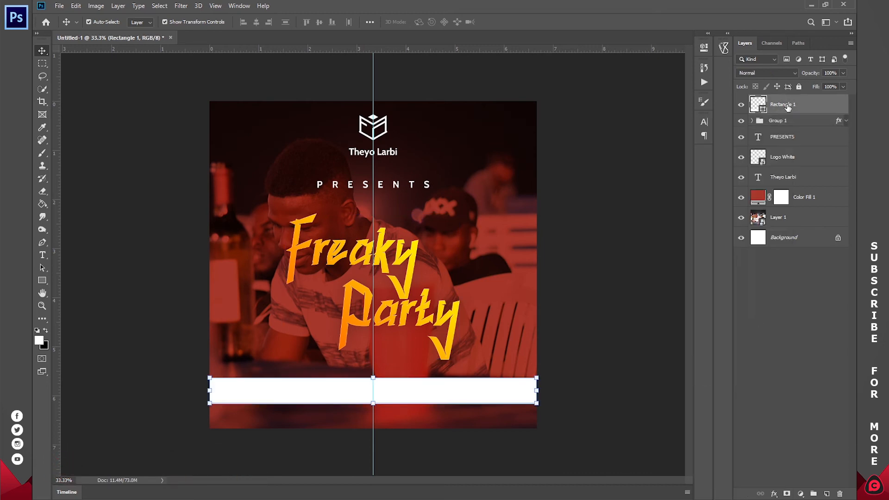
{"action": "right_click", "coordinate": [785, 107]}
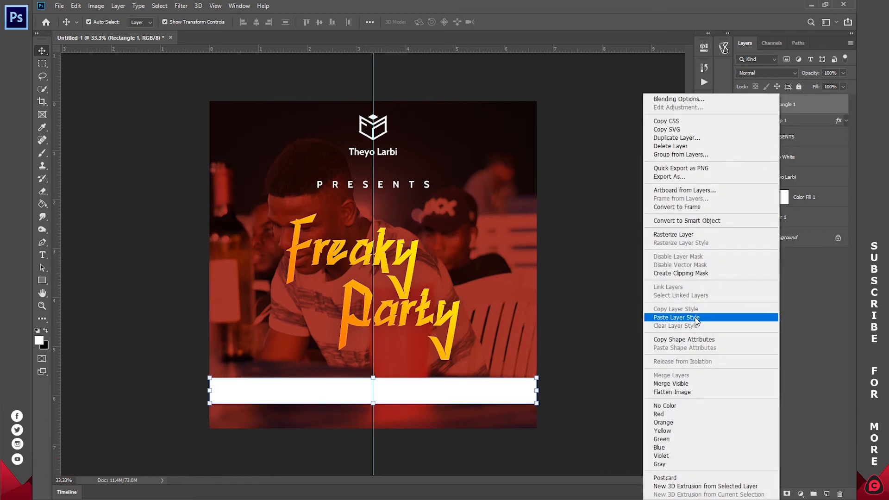
{"action": "left_click", "coordinate": [696, 318]}
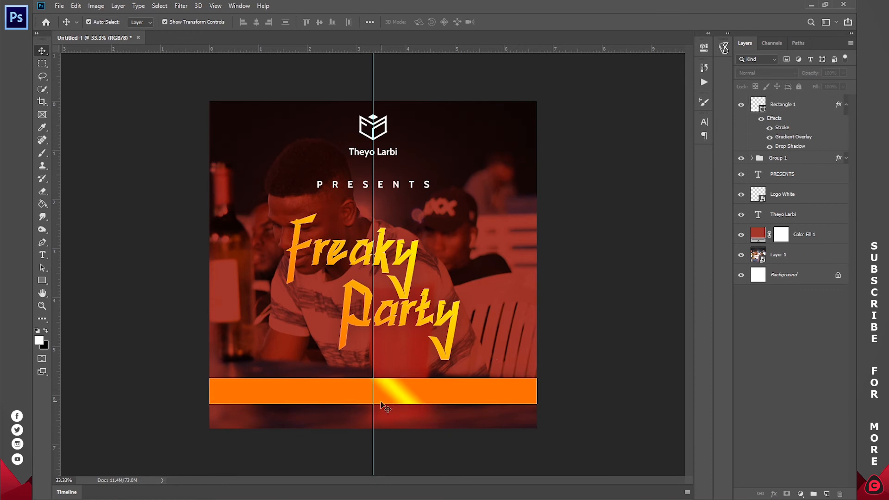
Set the bar's Gradient Overlay scale to 150% and reposition the gradient so its yellow highlight sits at the center guide.
{"action": "double_click", "coordinate": [839, 105]}
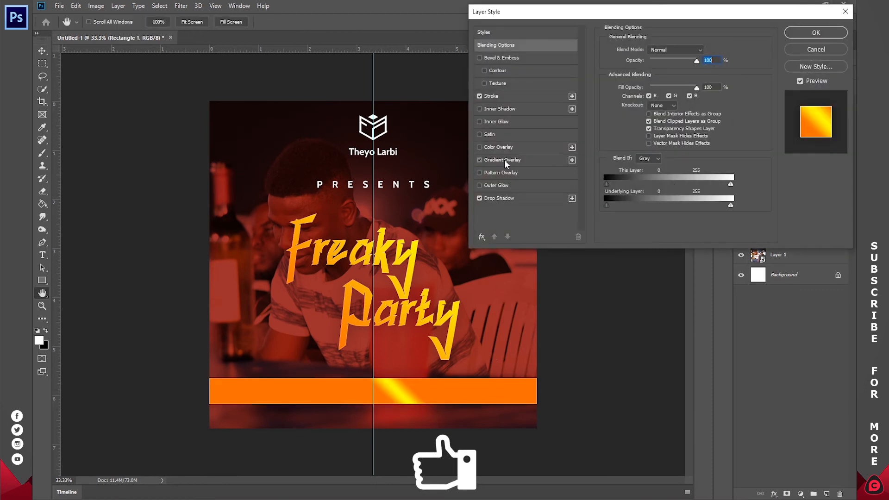
{"action": "left_click", "coordinate": [504, 160]}
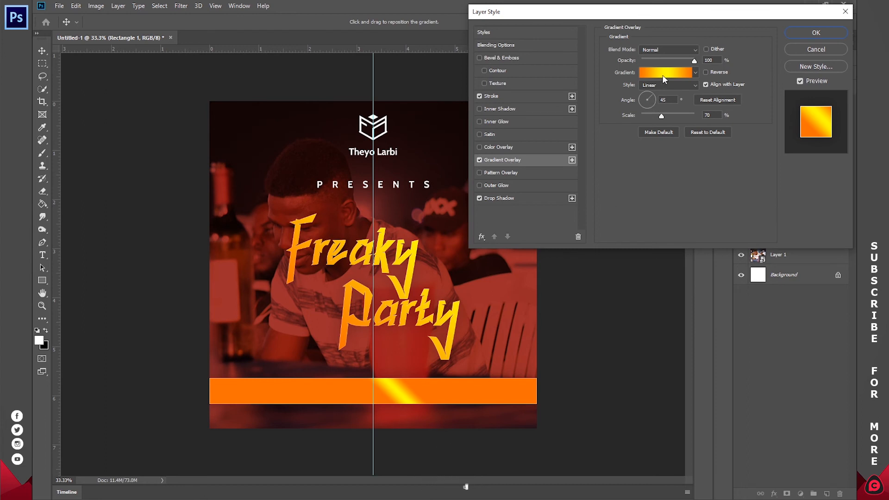
{"action": "left_click_drag", "start_coordinate": [667, 115], "coordinate": [718, 115]}
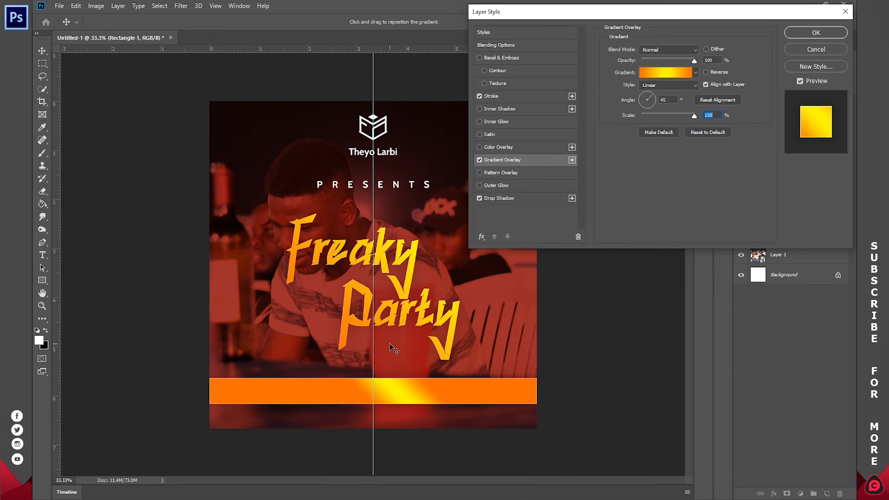
{"action": "left_click_drag", "start_coordinate": [399, 391], "coordinate": [376, 397]}
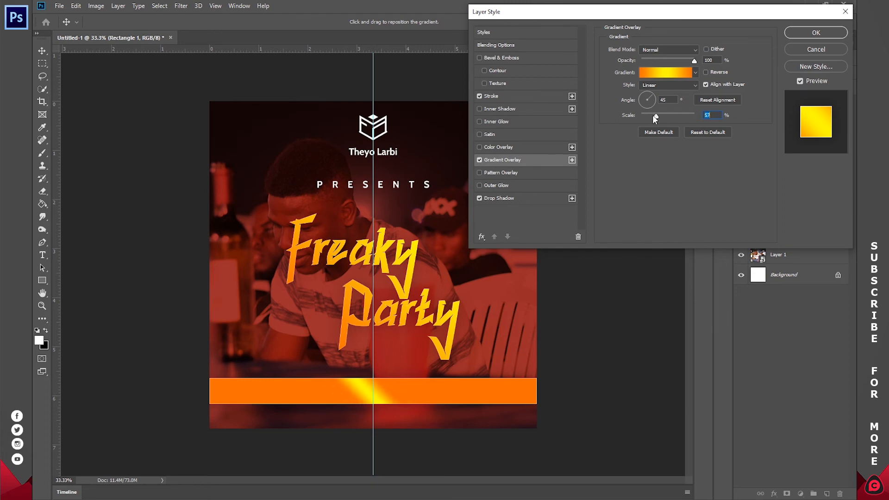
Change the gradient's first color stop (location 0%) to ffaf02 and copy its hex code.
{"action": "left_click", "coordinate": [654, 74]}
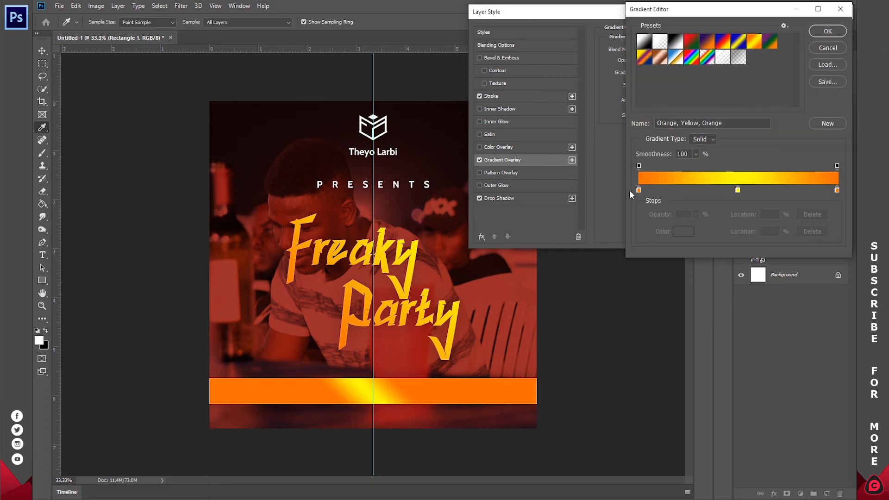
{"action": "double_click", "coordinate": [639, 190]}
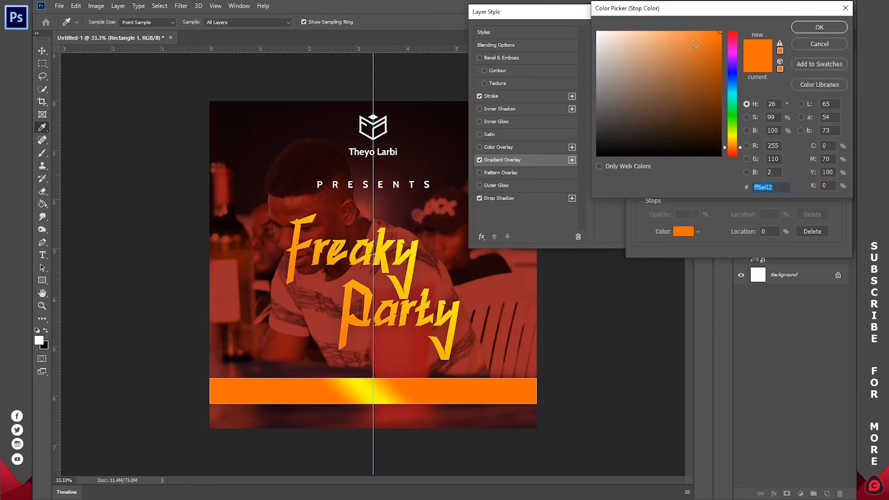
{"action": "left_click_drag", "start_coordinate": [731, 148], "coordinate": [733, 143]}
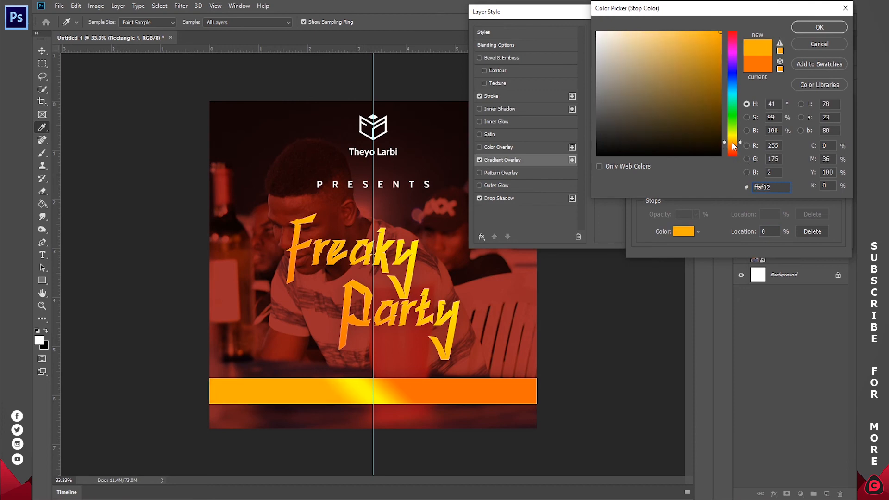
{"action": "left_click_drag", "start_coordinate": [781, 185], "coordinate": [741, 190]}
{"action": "right_click", "coordinate": [771, 187]}
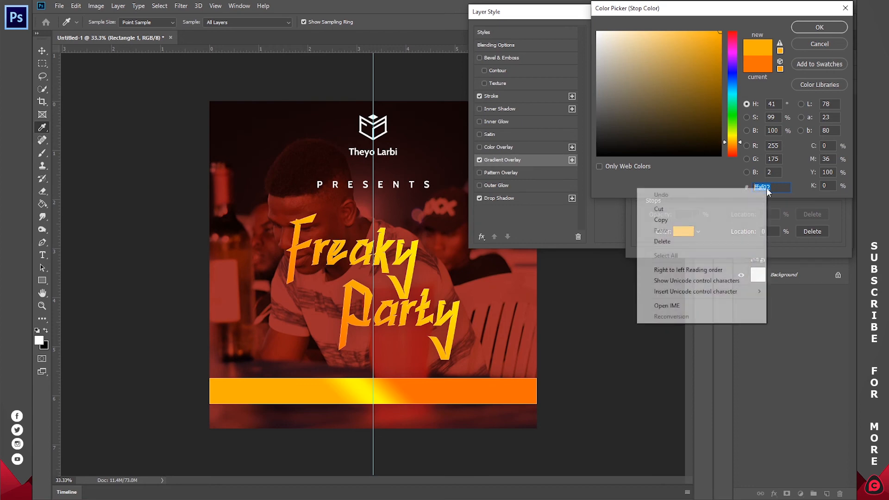
{"action": "left_click", "coordinate": [723, 220]}
{"action": "left_click", "coordinate": [810, 28]}
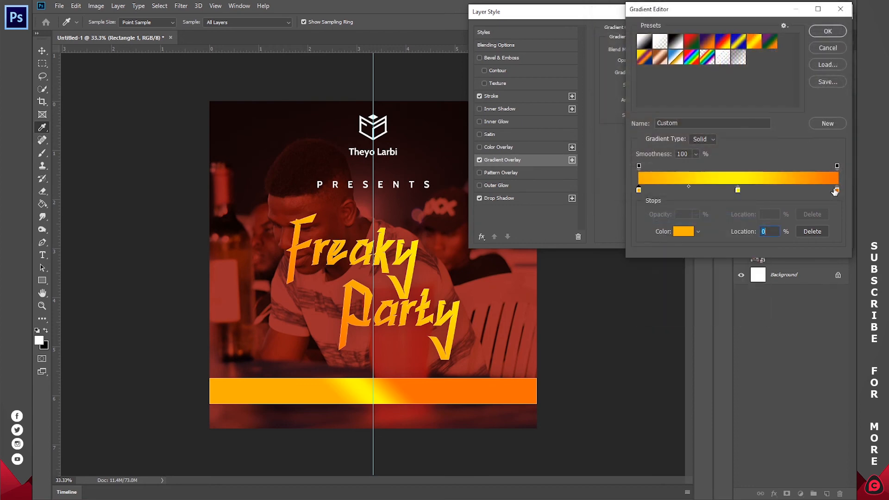
Paste ffaf02 as the color of the gradient's last stop (location 100%) and apply the bar's layer style.
{"action": "left_click", "coordinate": [837, 190]}
{"action": "left_click", "coordinate": [687, 233]}
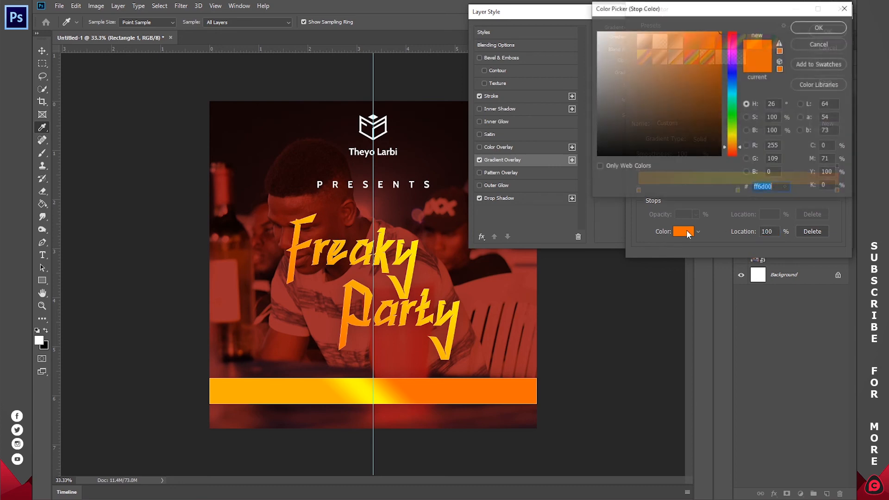
{"action": "right_click", "coordinate": [761, 187]}
{"action": "left_click", "coordinate": [693, 235]}
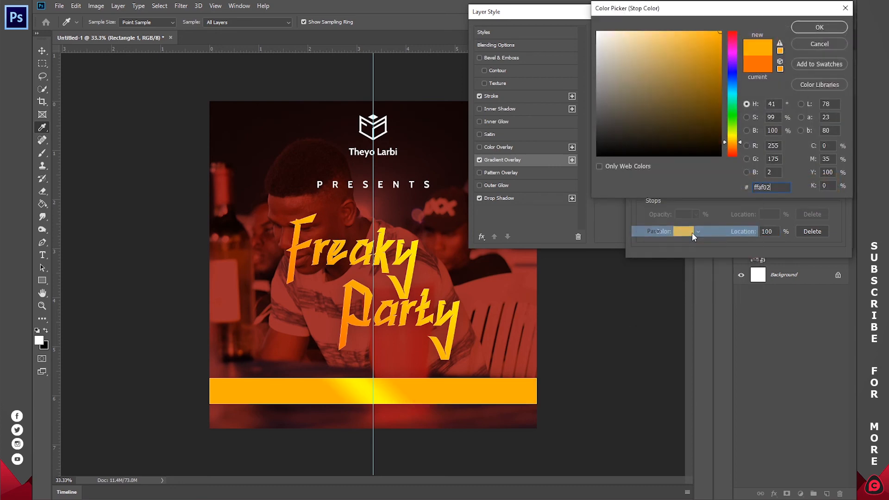
{"action": "left_click", "coordinate": [825, 29]}
{"action": "left_click", "coordinate": [824, 30]}
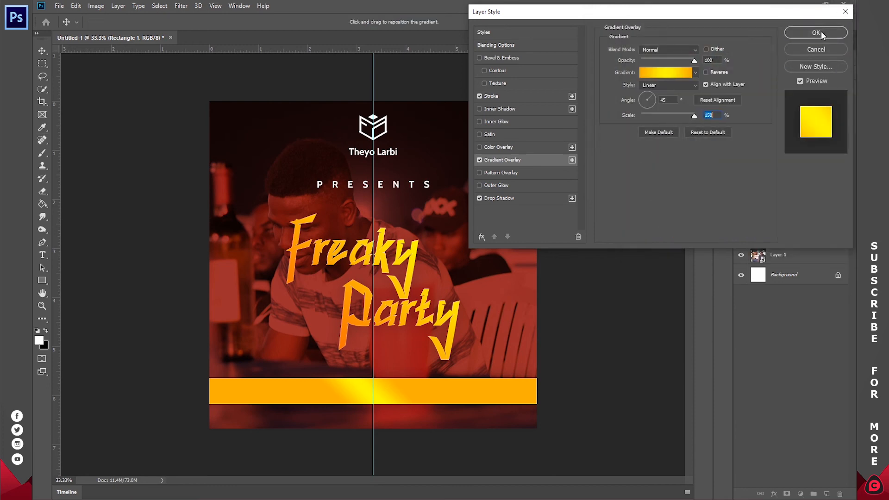
{"action": "left_click", "coordinate": [821, 32]}
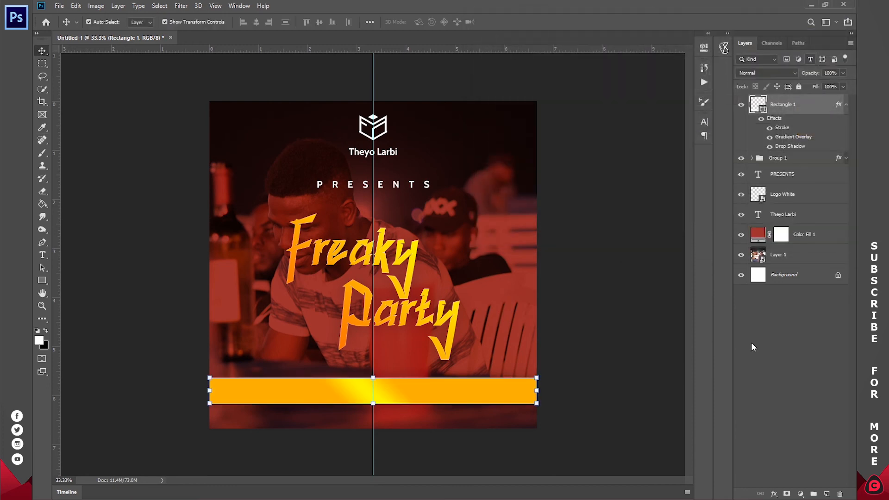
Add a text layer on the yellow bar reading "Date: Sept 7th. 2020".
{"action": "left_click", "coordinate": [41, 256]}
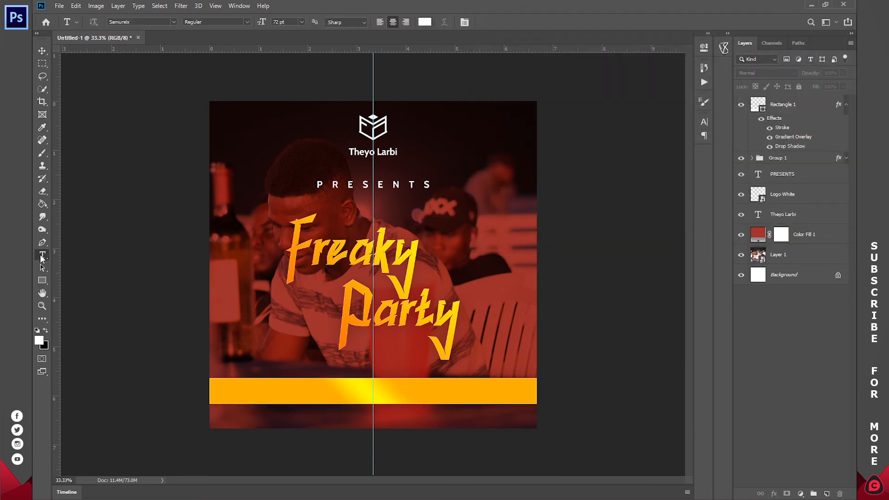
{"action": "left_click", "coordinate": [364, 391]}
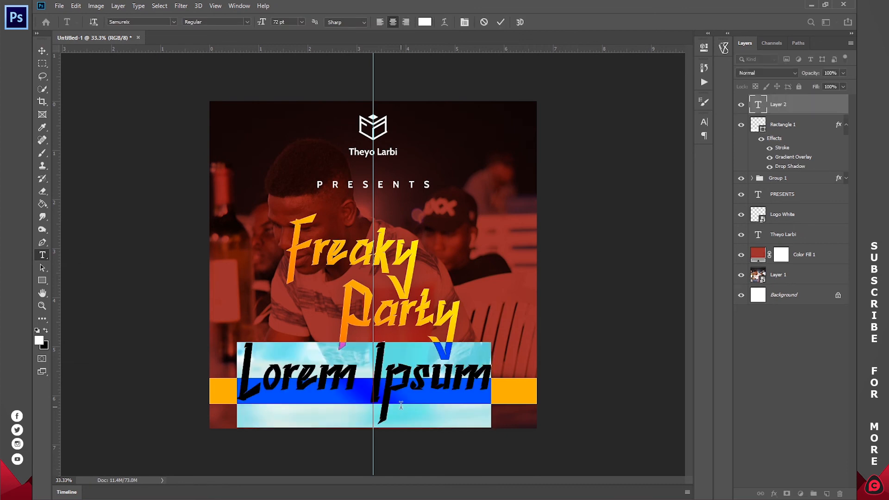
{"action": "type", "text": "Date:"}
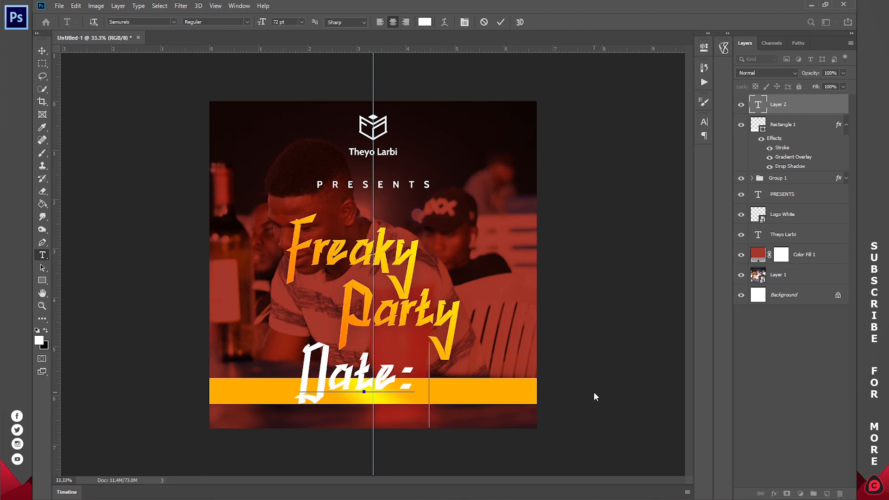
{"action": "type", "text": " Se"}
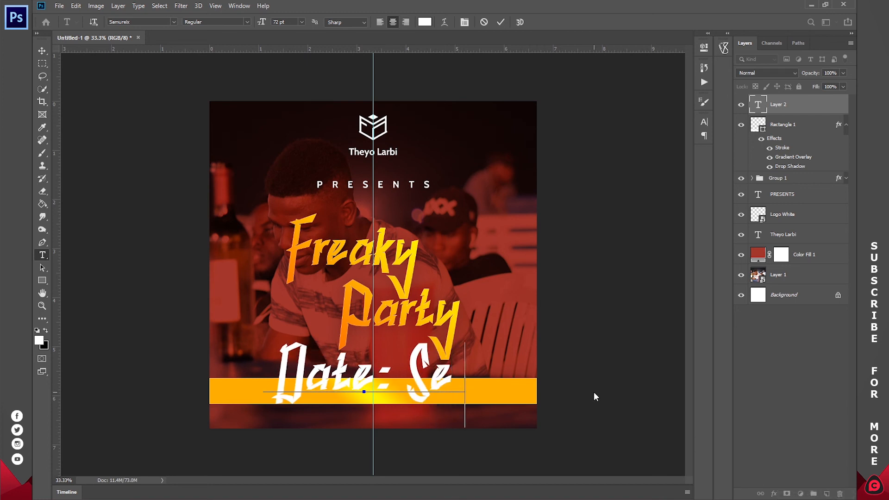
{"action": "type", "text": "pt 7th, 20"}
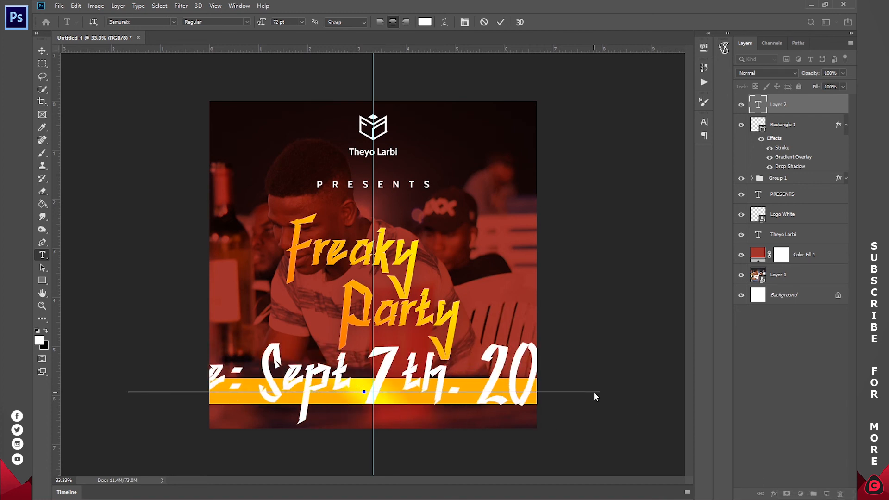
Set the color of the whole date text to black (000000).
{"action": "key", "text": "ctrl+a"}
{"action": "left_click", "coordinate": [425, 22]}
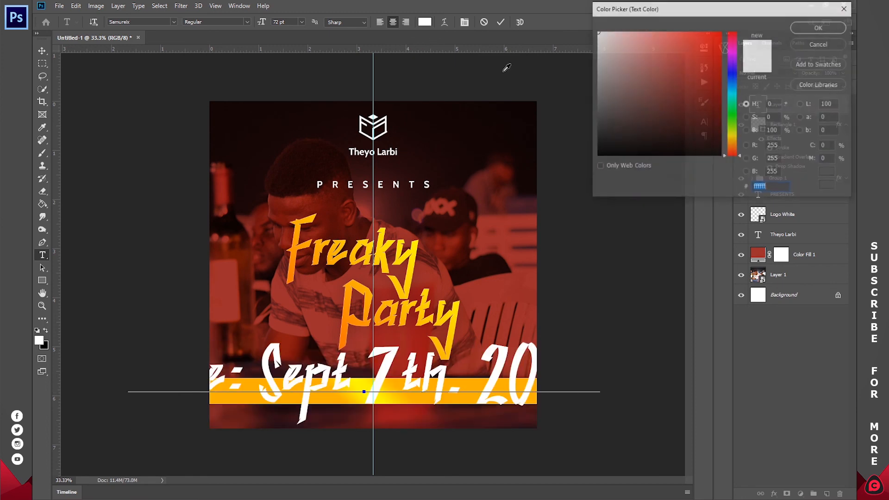
{"action": "type", "text": "000000"}
{"action": "left_click", "coordinate": [820, 27]}
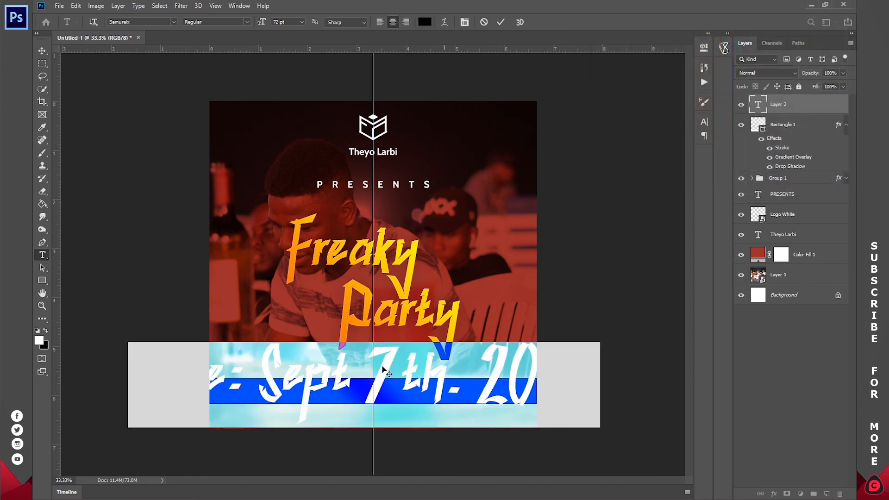
Set the whole date text in the Cabin font at 16 pt.
{"action": "left_click", "coordinate": [347, 377]}
{"action": "key", "text": "ctrl+a"}
{"action": "left_click", "coordinate": [174, 22]}
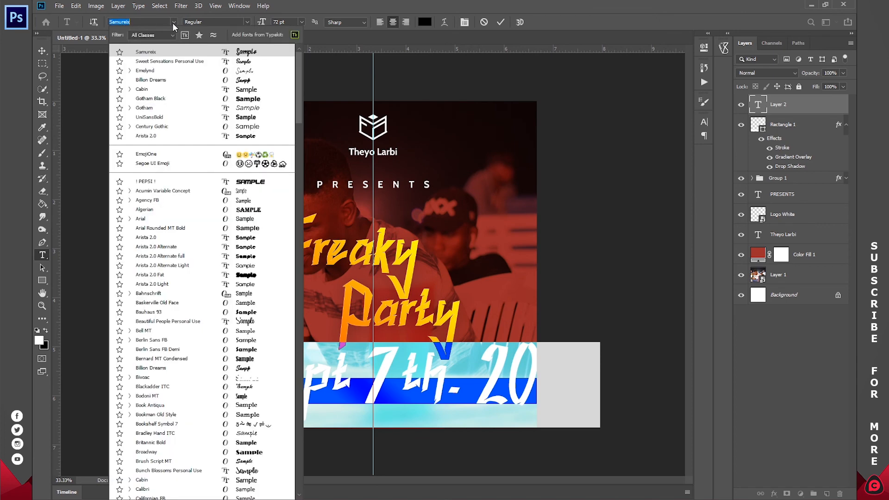
{"action": "left_click", "coordinate": [169, 91]}
{"action": "left_click", "coordinate": [301, 22]}
{"action": "left_click", "coordinate": [288, 93]}
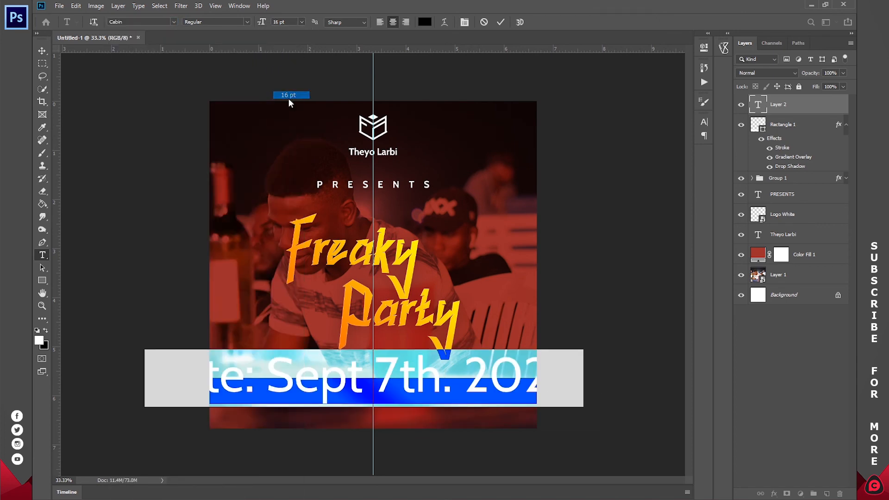
Center the date text on the bar along the vertical guide, enlarge it to 18 pt and commit it.
{"action": "left_click_drag", "start_coordinate": [385, 402], "coordinate": [394, 407]}
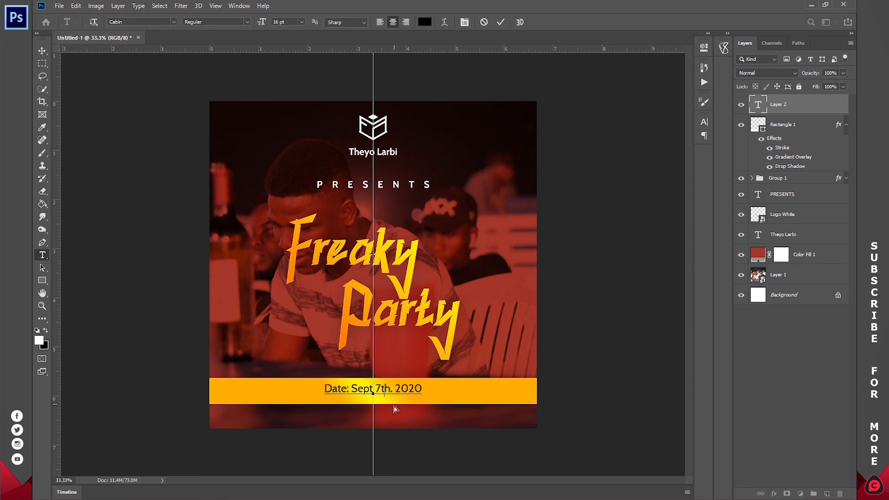
{"action": "left_click", "coordinate": [301, 22]}
{"action": "left_click", "coordinate": [290, 102]}
{"action": "left_click", "coordinate": [500, 21]}
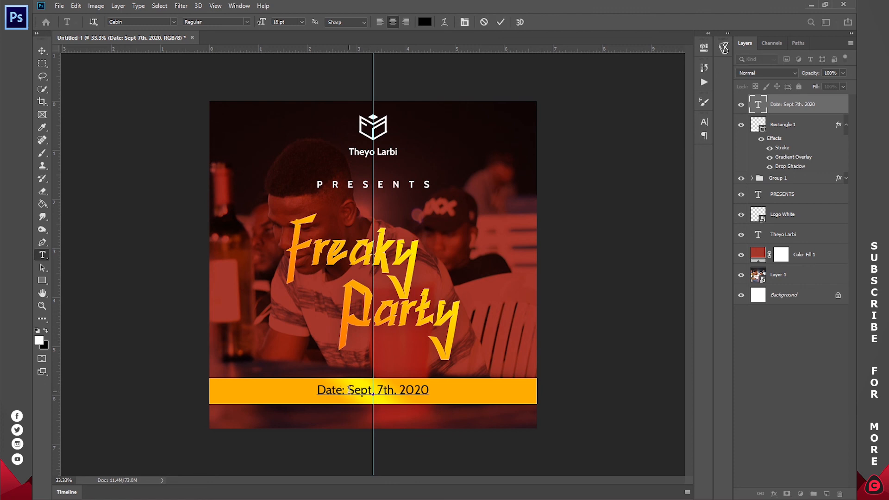
Reword the text on the yellow bar to read "Date: 7th. September, 2020".
{"action": "left_click_drag", "start_coordinate": [349, 391], "coordinate": [482, 388]}
{"action": "type", "text": "7th. "}
{"action": "type", "text": "Sep"}
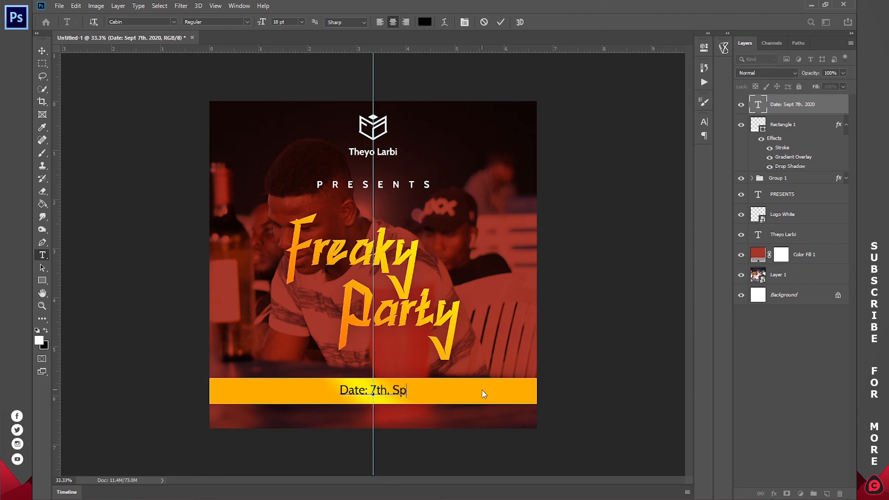
{"action": "key", "text": "BackSpace"}
{"action": "type", "text": "eptember, 2020"}
Set the whole date text to the Bold style of the Cabin font and commit the edit.
{"action": "key", "text": "ctrl+a"}
{"action": "left_click", "coordinate": [246, 22]}
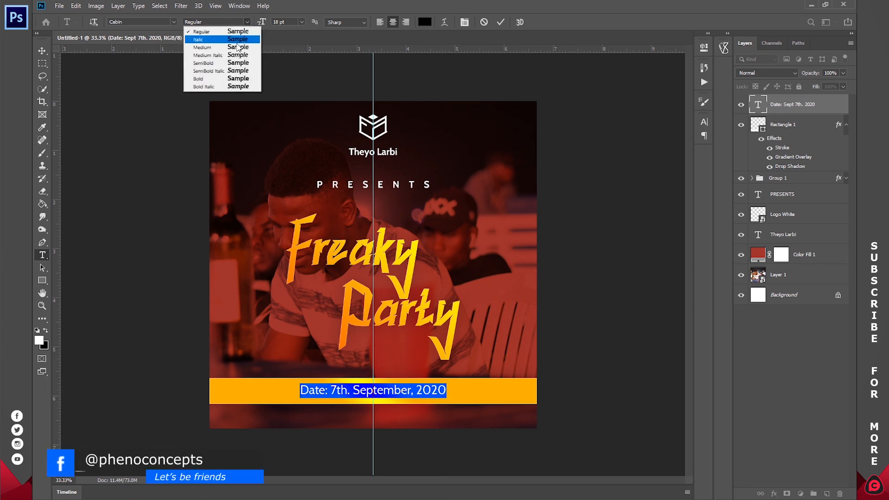
{"action": "left_click", "coordinate": [232, 79]}
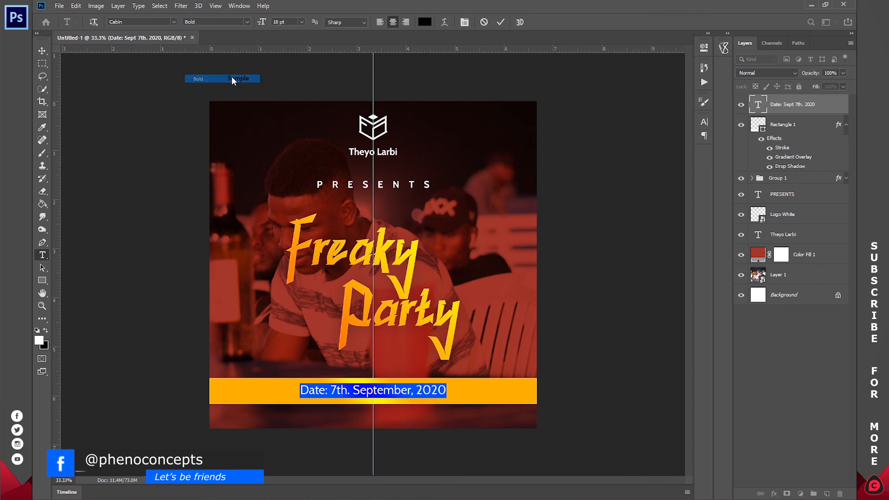
{"action": "left_click", "coordinate": [504, 23]}
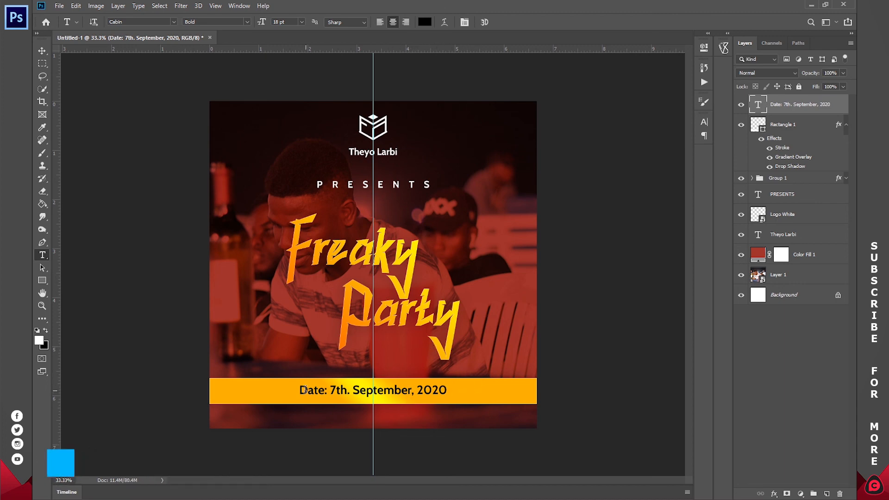
Extend the date text with a white "Time: 12am" line above the bar and a white "Contact Info:" line with the phone number below, at 36 pt leading.
{"action": "left_click", "coordinate": [301, 390]}
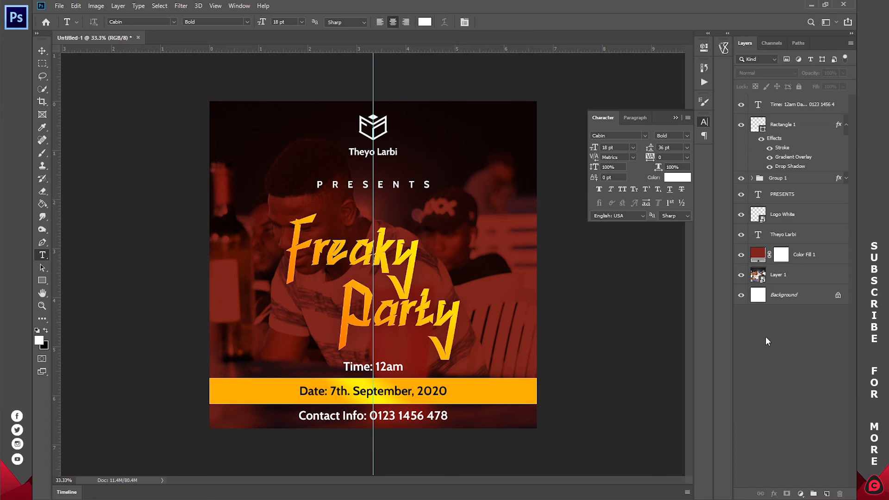
Collapse the bar layer's effects list and save the flyer as a layered Photoshop file named "Freaky Party", choosing the D: drive as location.
{"action": "left_click", "coordinate": [846, 124]}
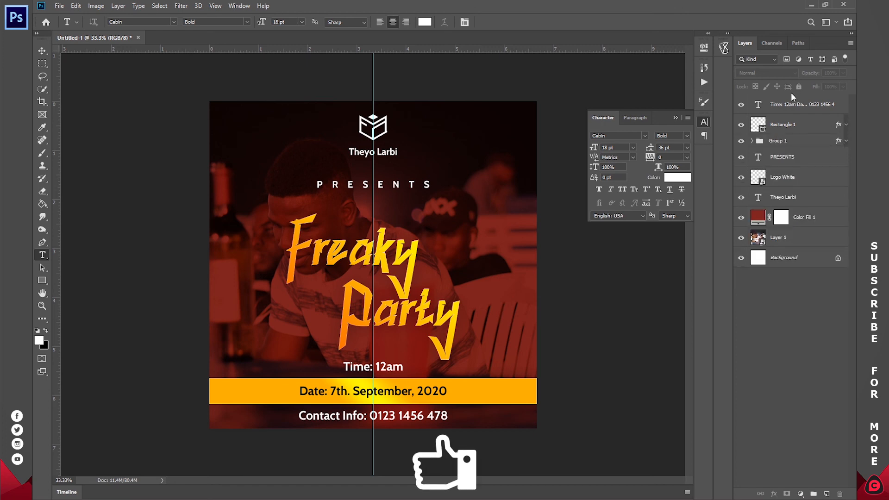
{"action": "key", "text": "ctrl+s"}
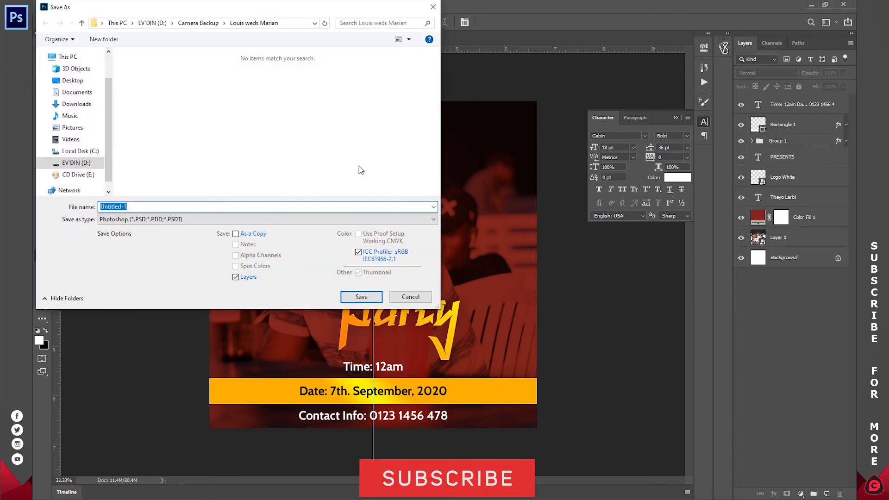
{"action": "type", "text": "Freaky "}
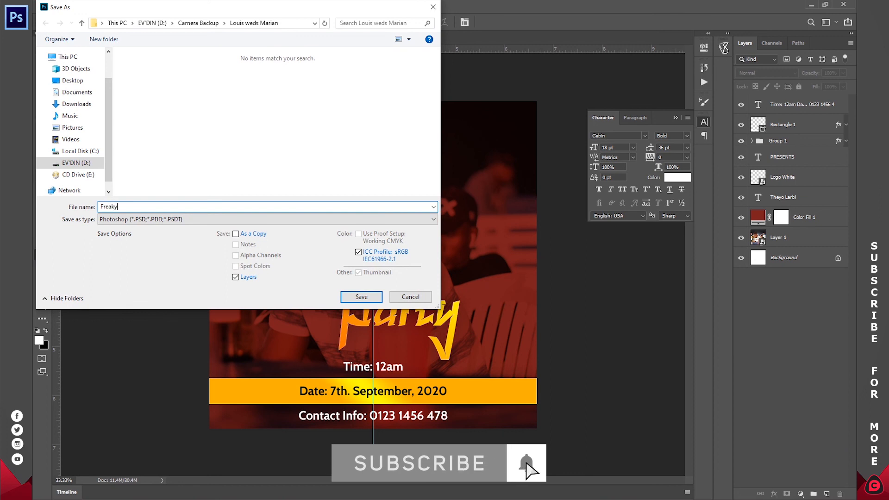
{"action": "type", "text": "Party"}
{"action": "left_click", "coordinate": [77, 163]}
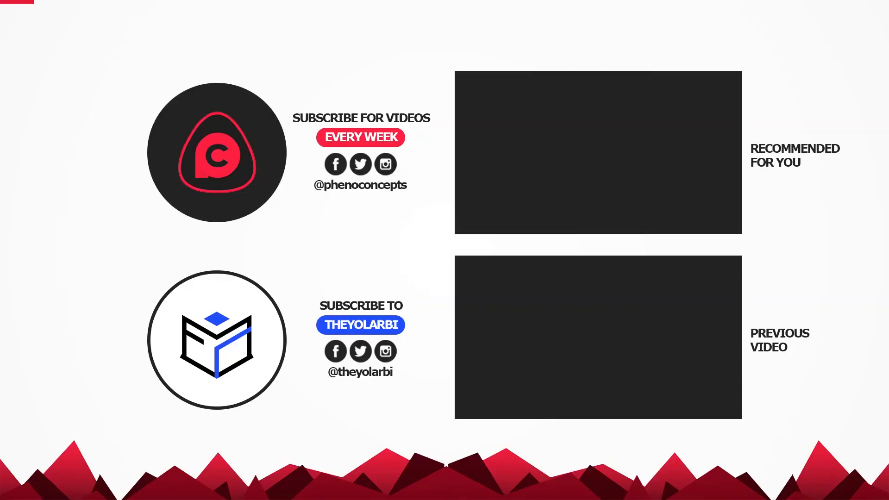